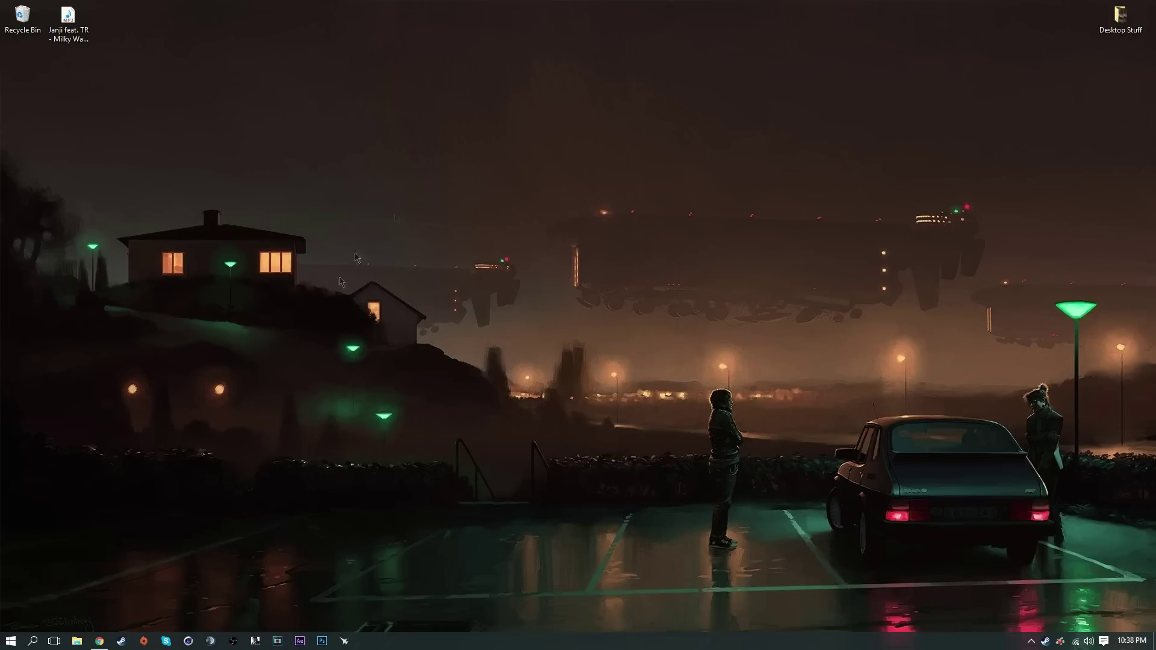
Bring Chrome back up and switch to the REAPER homepage tab.
left_click(100, 642)
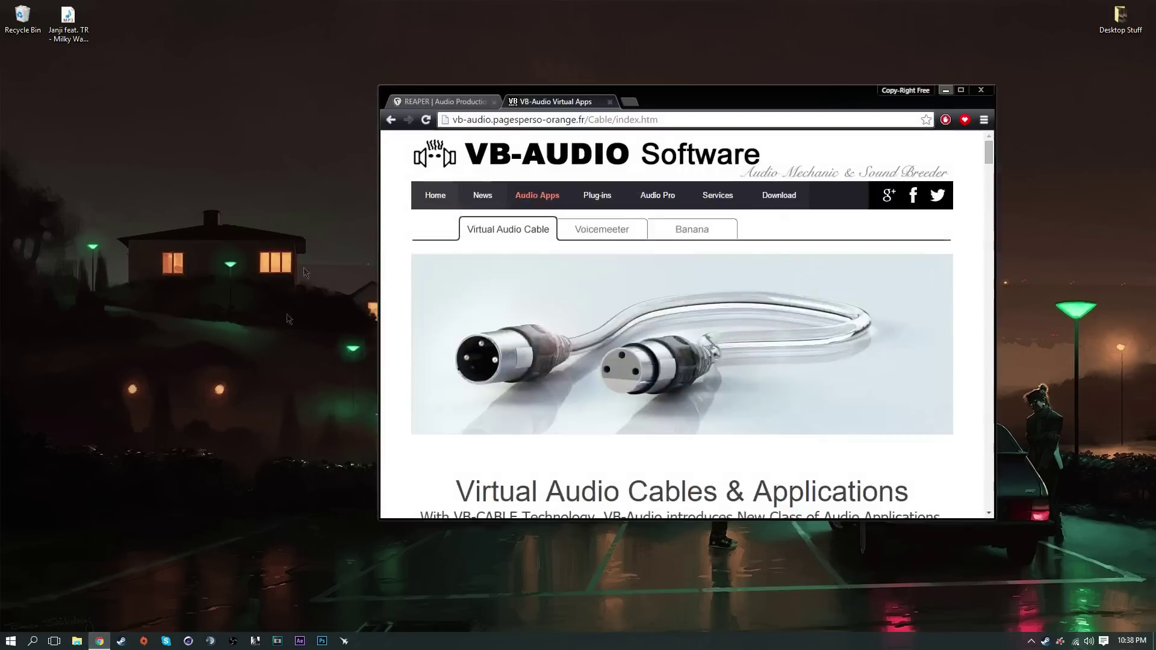
left_click(419, 102)
scroll(650, 310, "down", 4)
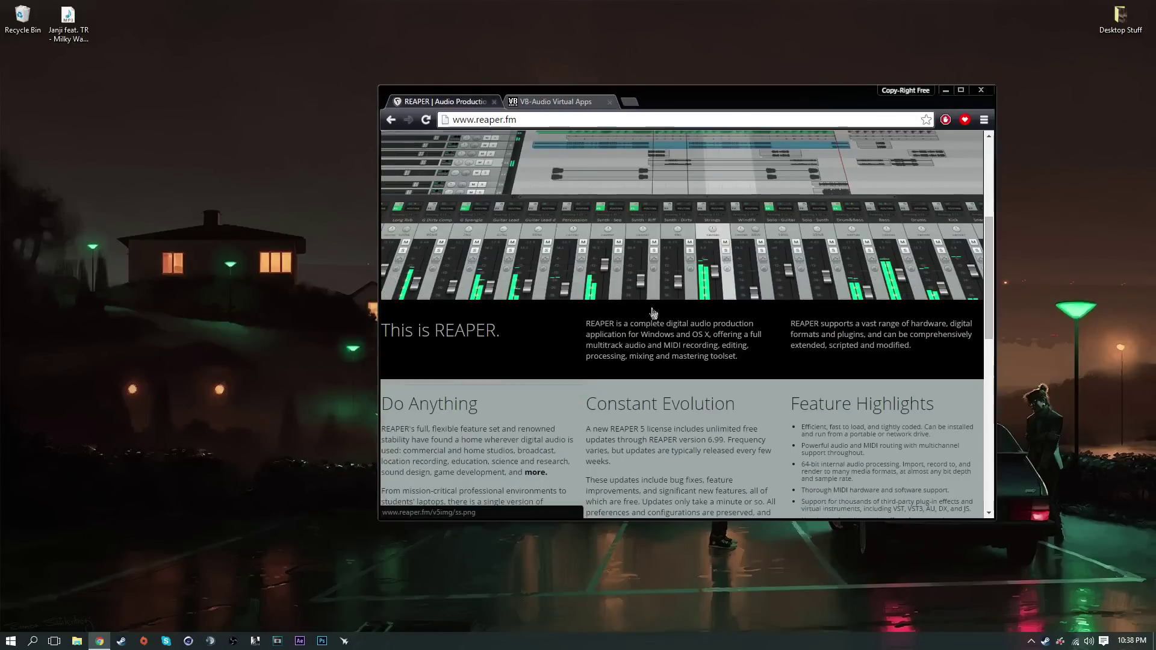
scroll(479, 307, "down", 2)
scroll(846, 283, "up", 6)
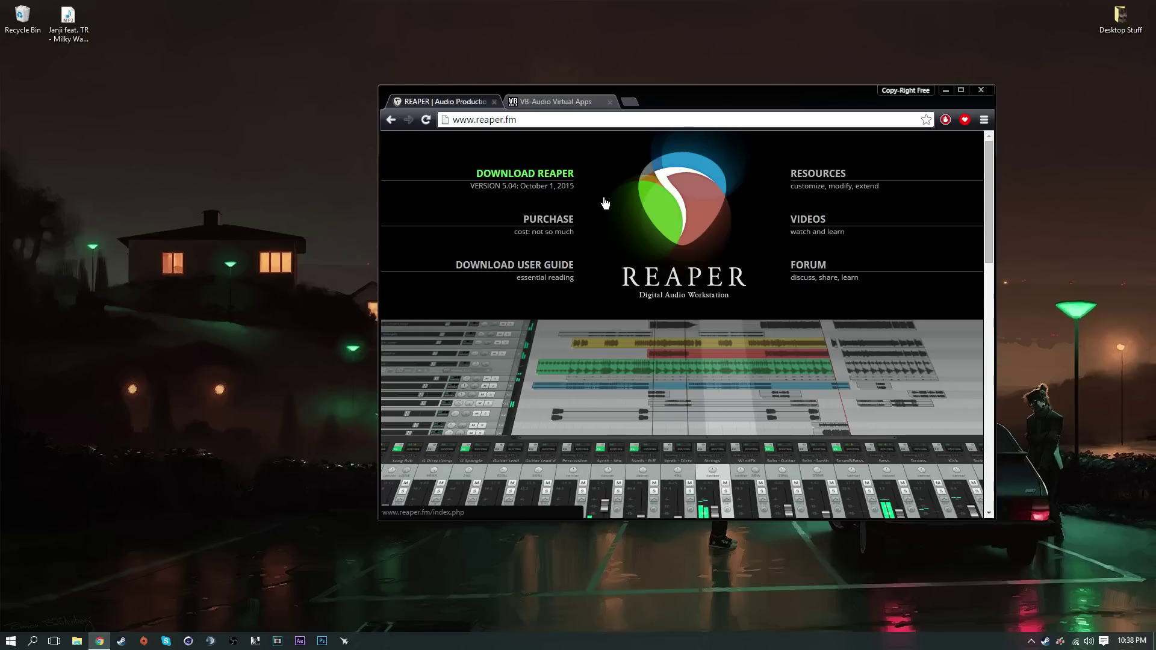
Open the REAPER download page, maximize Chrome, then return to the VB-Audio Virtual Cable page.
left_click_drag(671, 105, 604, 89)
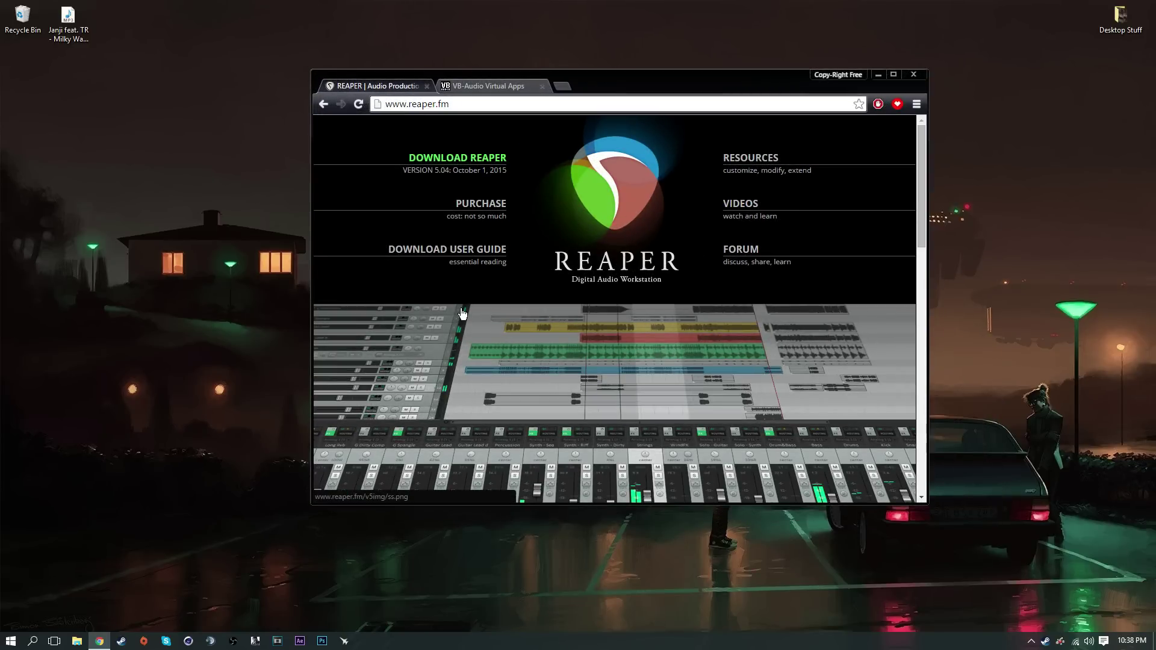
left_click(497, 92)
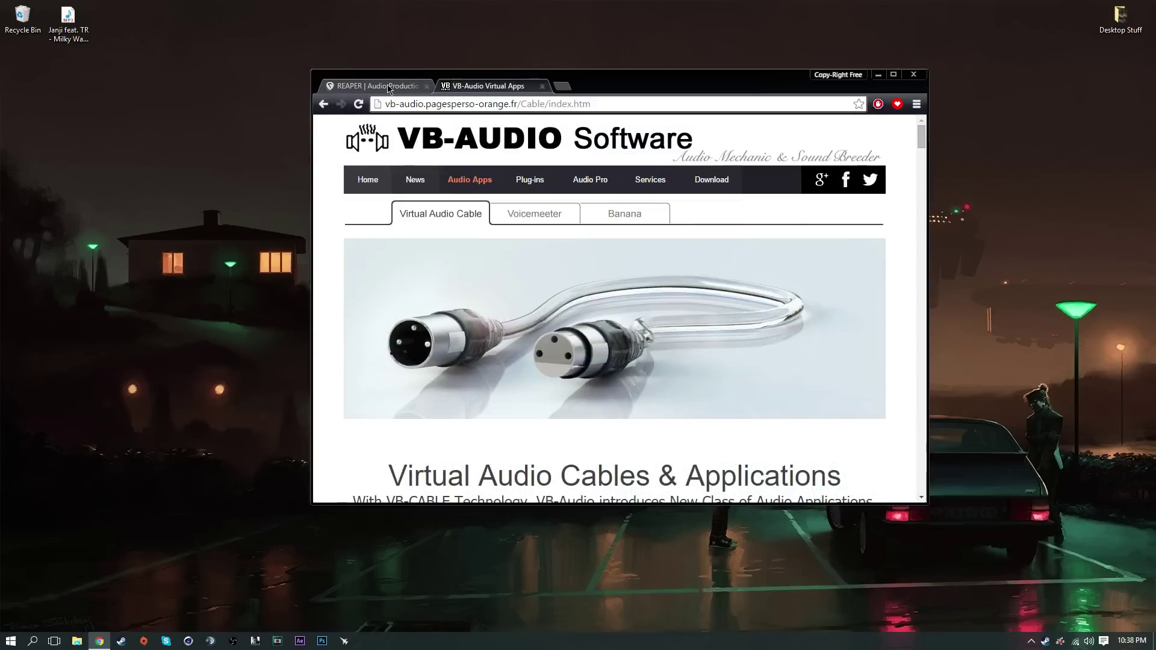
left_click(389, 89)
left_click(483, 166)
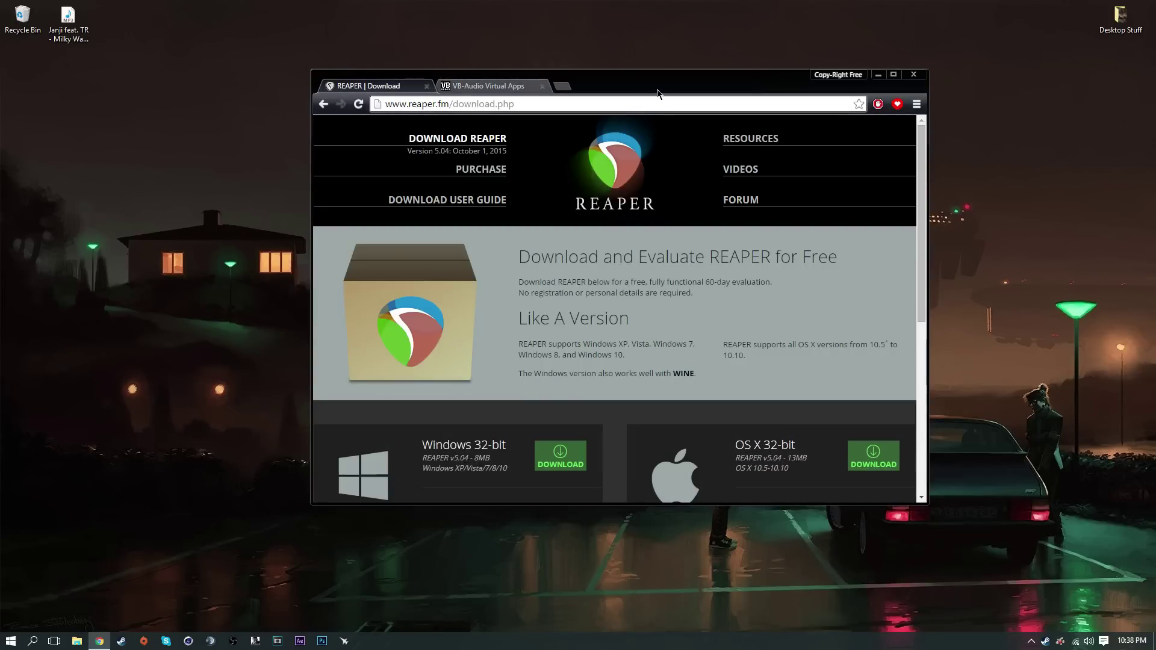
double_click(657, 94)
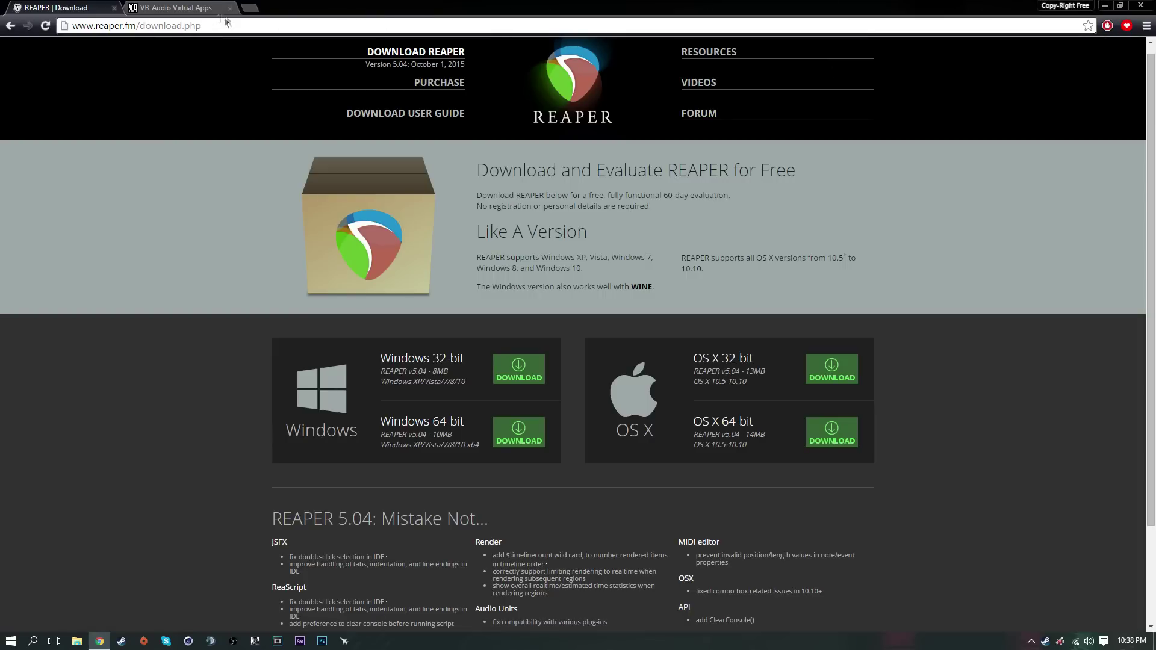
left_click(168, 7)
Download VBCABLE_Driver_Pack43.zip from the INSTALL VB-CABLE section and save it to the Desktop.
scroll(192, 150, "down", 2)
scroll(168, 223, "up", 2)
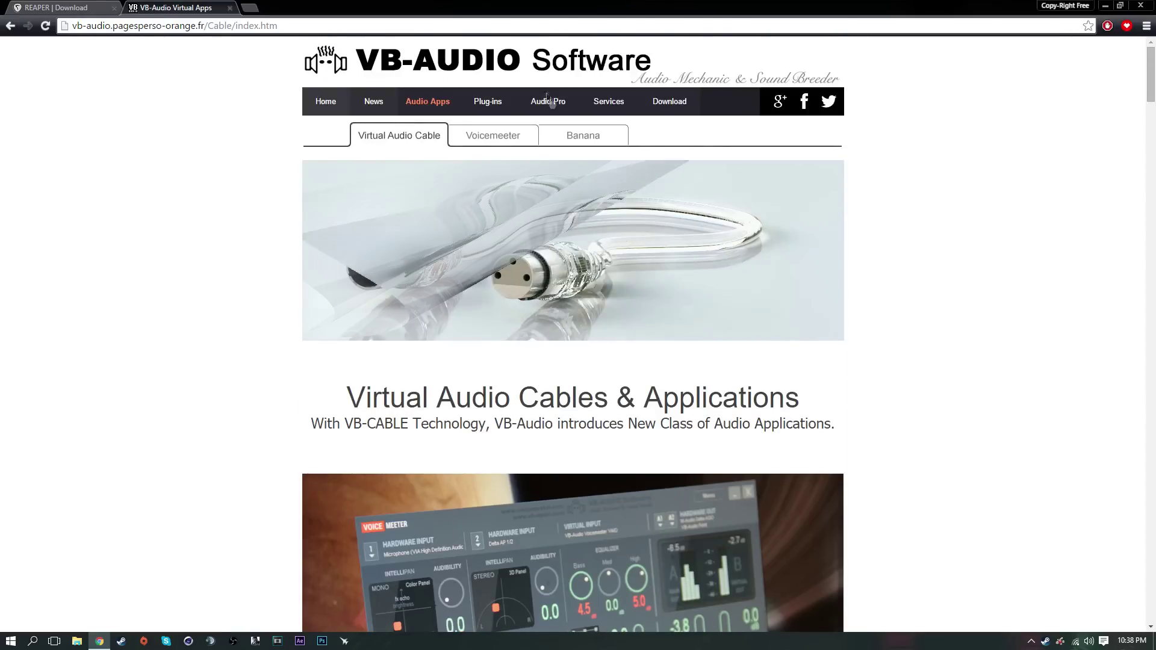
scroll(368, 143, "down", 1)
scroll(475, 276, "down", 20)
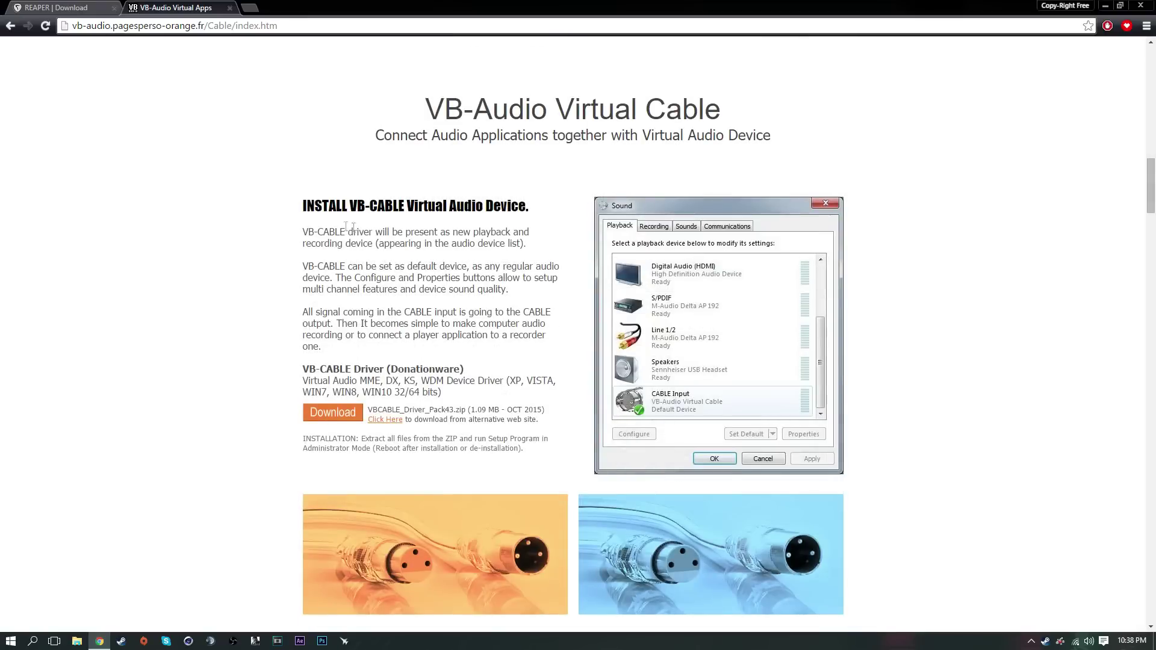
left_click_drag(274, 206, 545, 246)
left_click(558, 247)
left_click(334, 422)
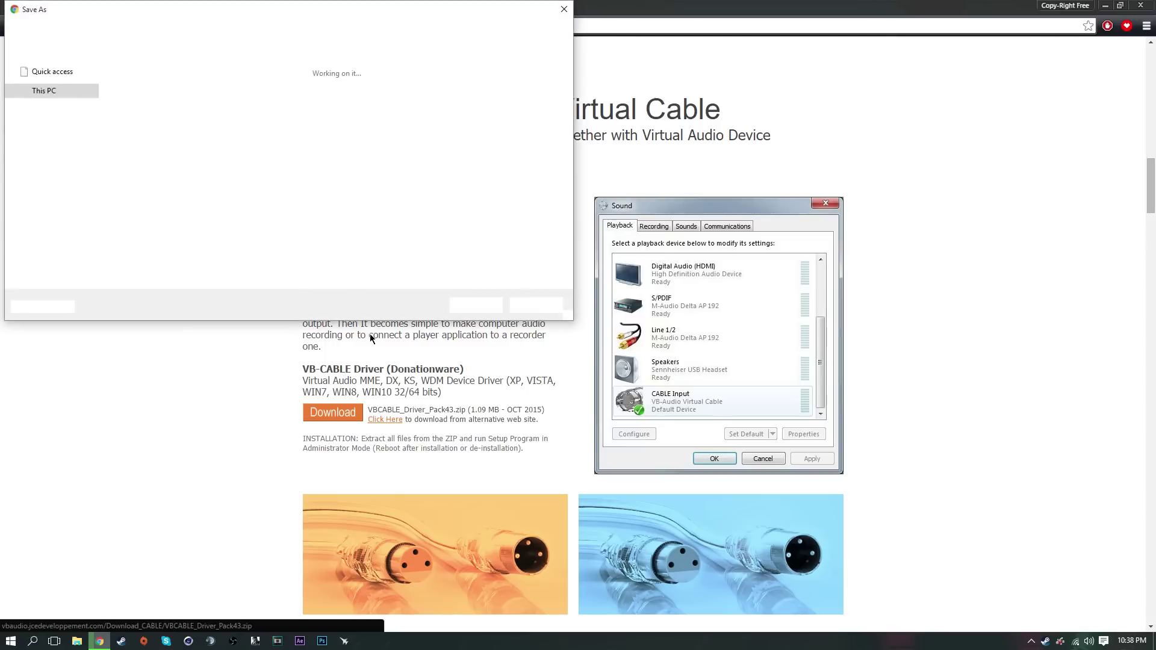
left_click(417, 263)
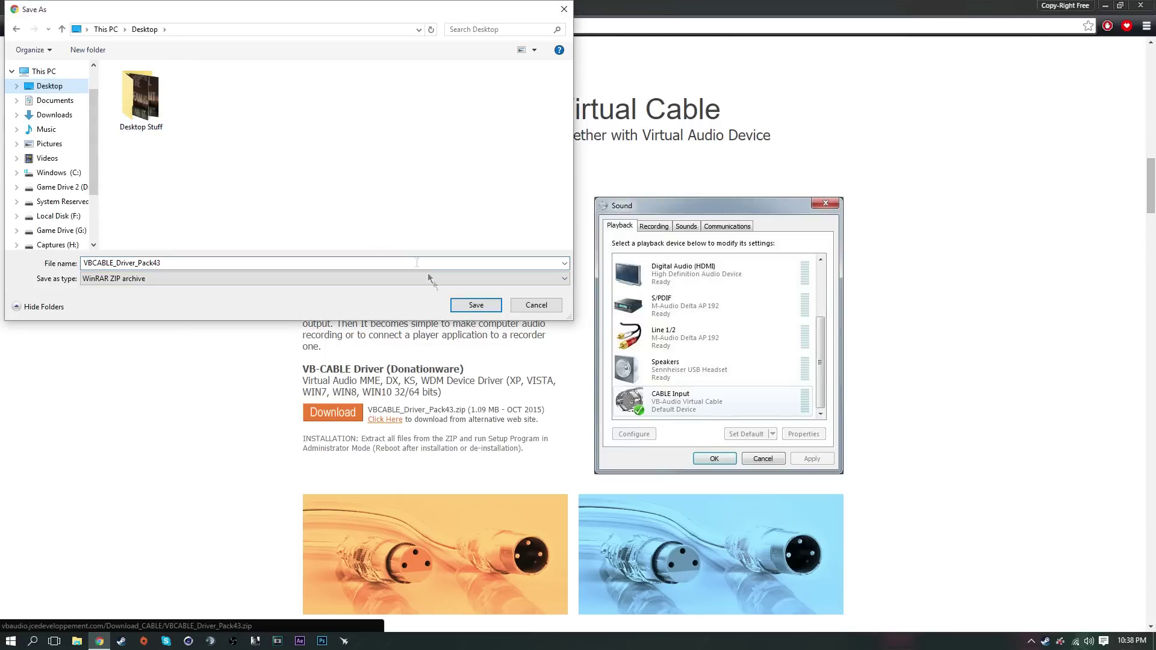
left_click(477, 306)
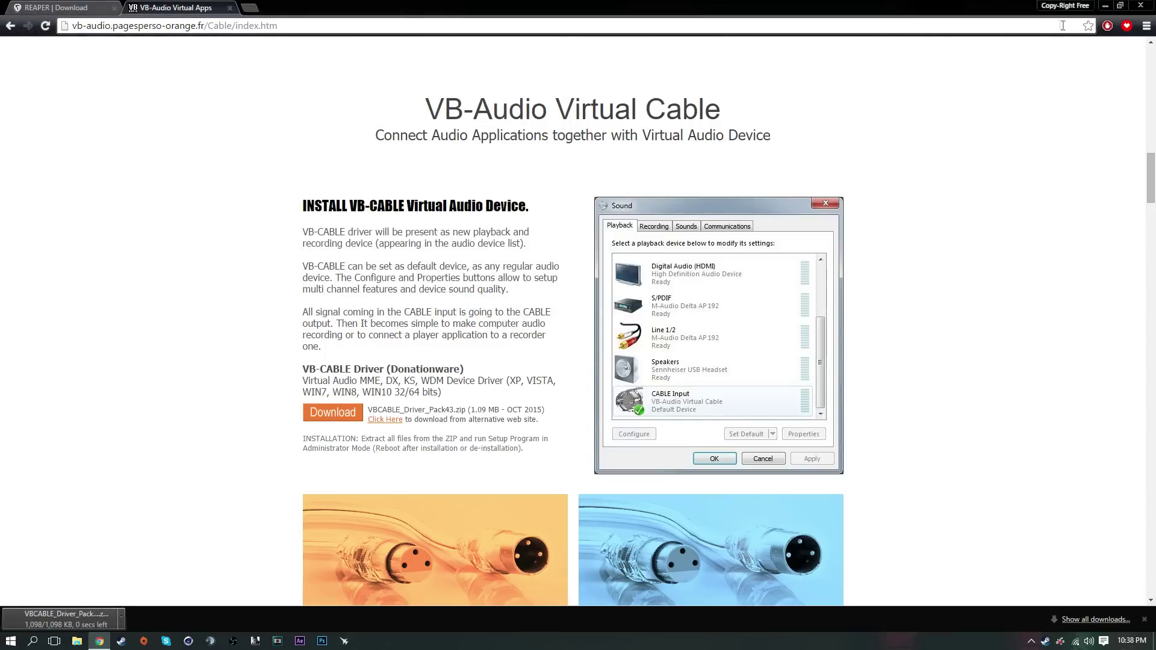
Extract the driver pack archive on the desktop into a VBCABLE_Driver_Pack43 folder.
left_click(1105, 5)
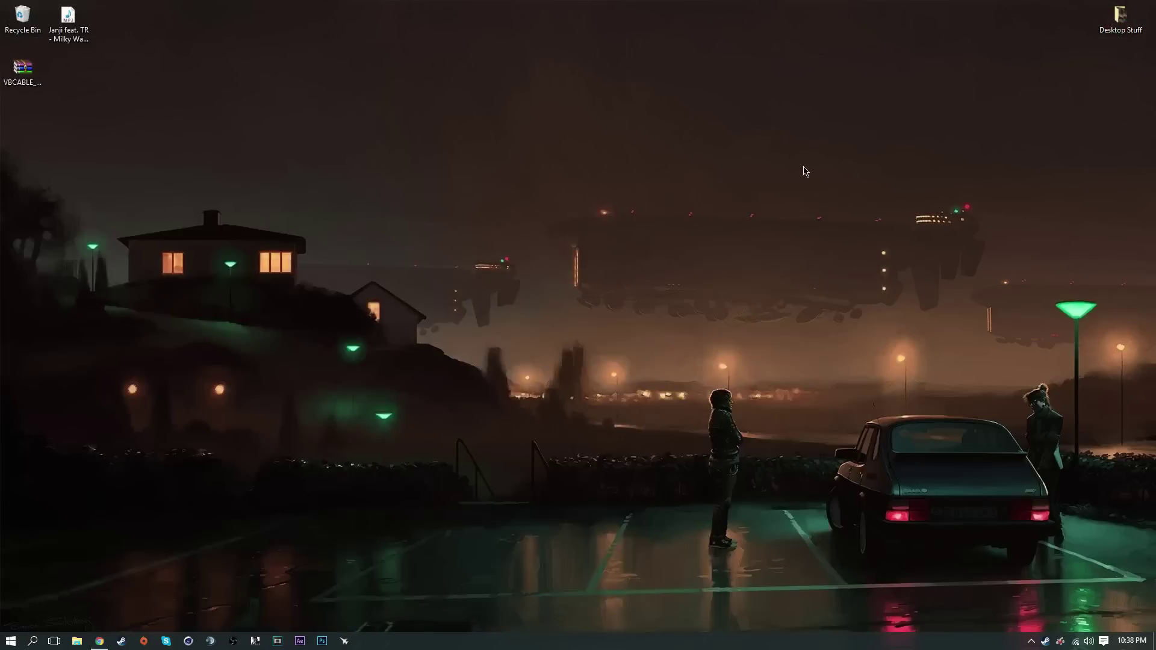
left_click_drag(24, 67, 122, 223)
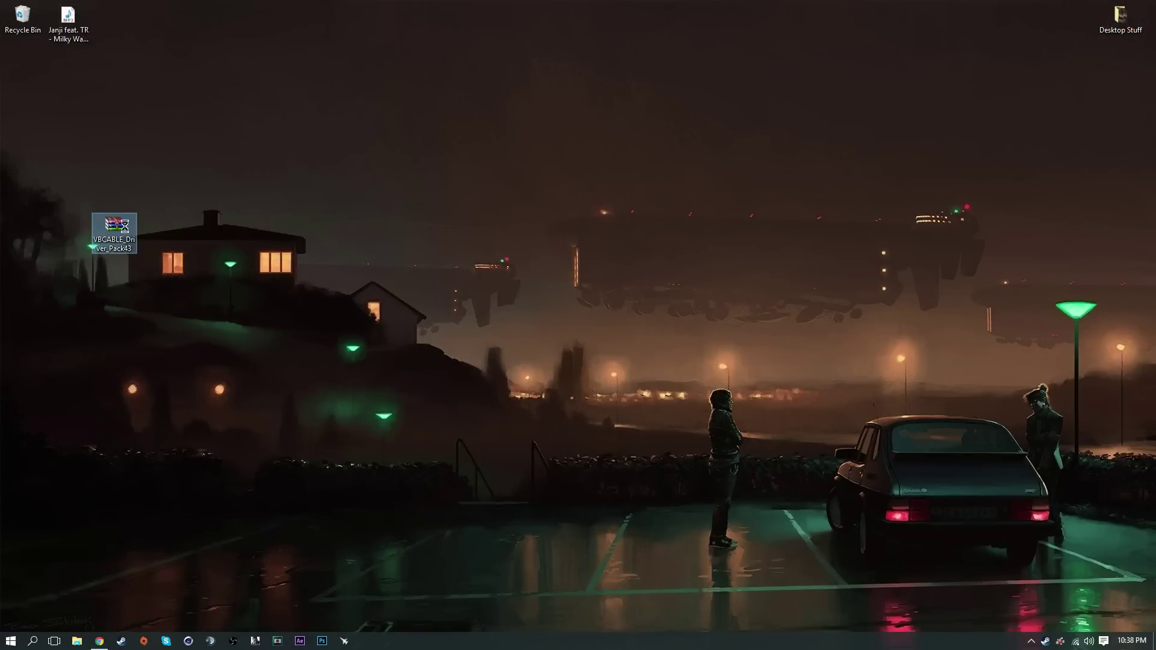
right_click(135, 231)
left_click(205, 291)
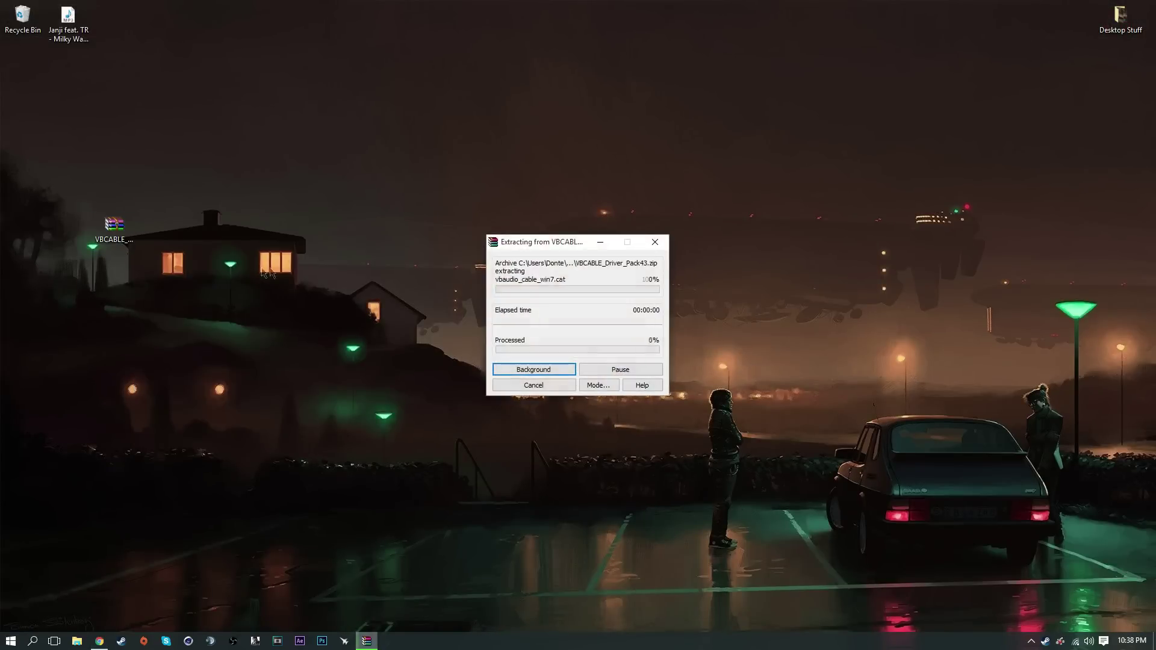
Open the VBCABLE_Driver_Pack43 folder and run VBCABLE_Setup_x64 as administrator.
left_click_drag(31, 87, 489, 245)
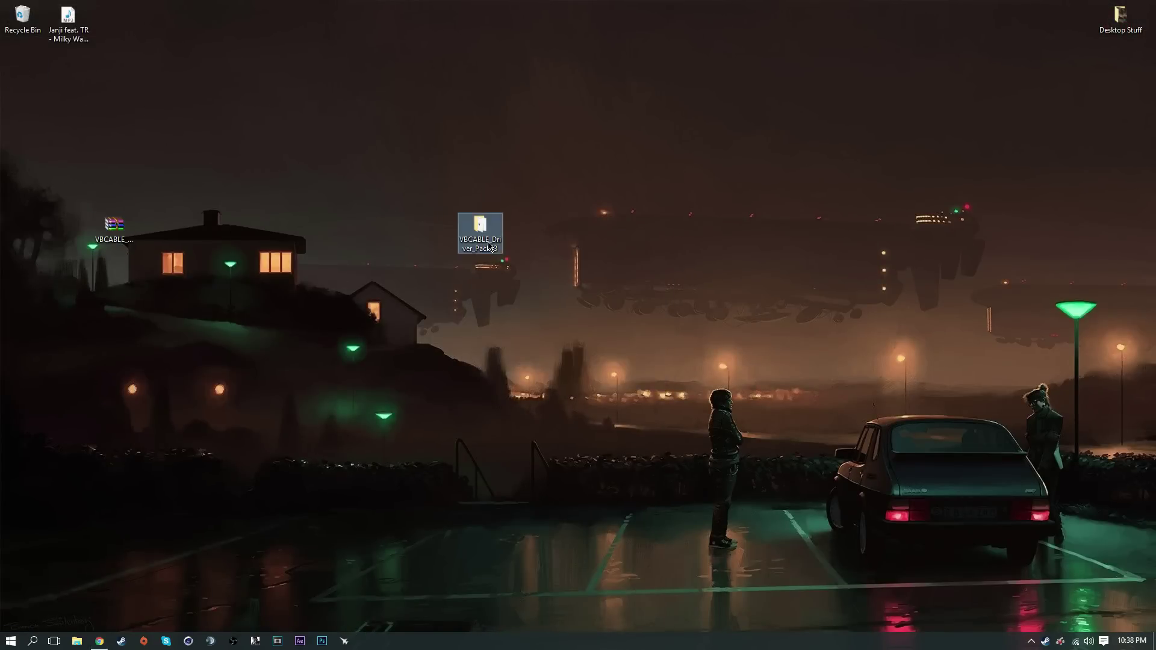
double_click(489, 238)
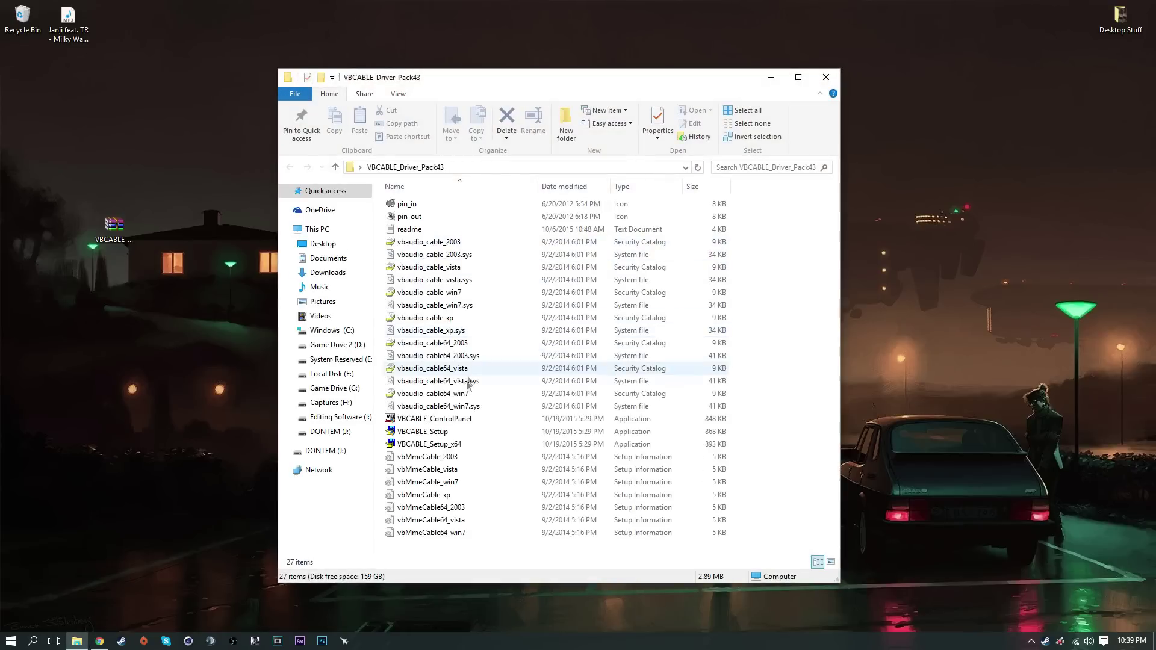
left_click(454, 445)
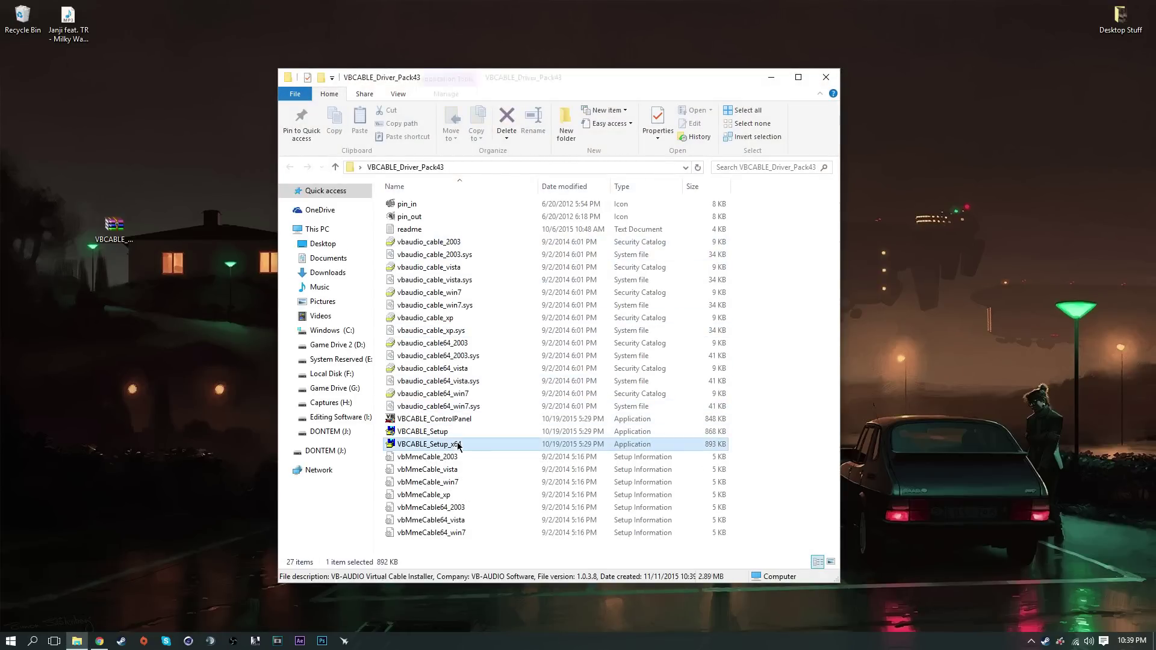
right_click(459, 447)
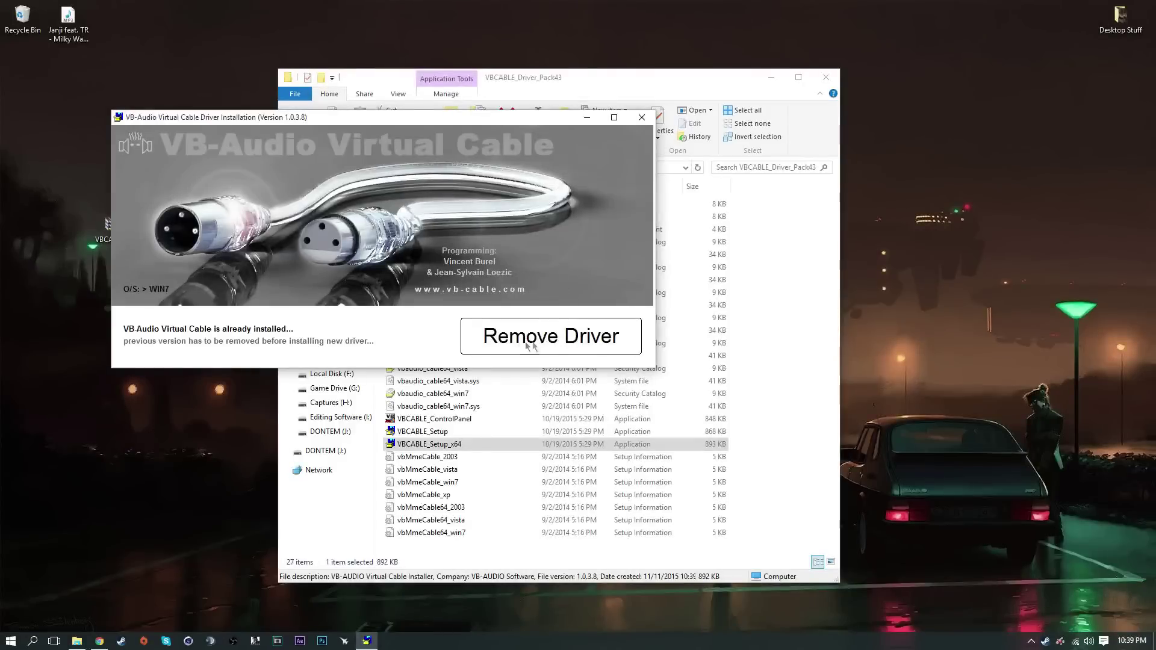
Close the installer and folder windows, then delete the VBCABLE archive and folder from the desktop.
left_click(642, 116)
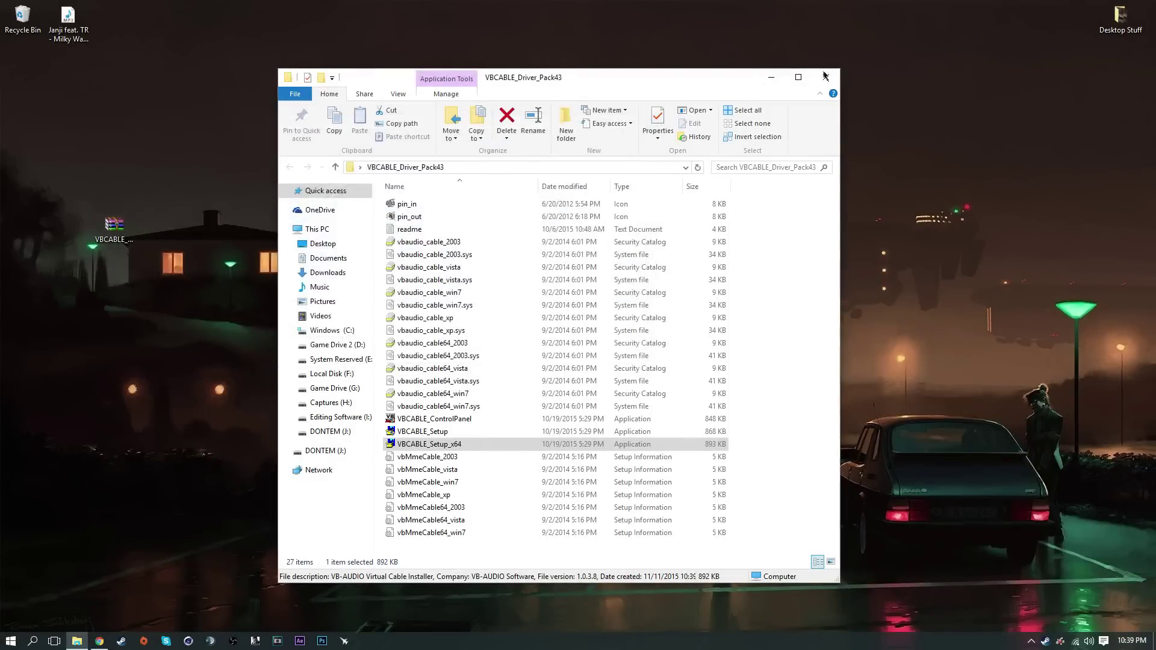
left_click(826, 77)
left_click_drag(170, 296, 88, 209)
left_click_drag(7, 172, 763, 295)
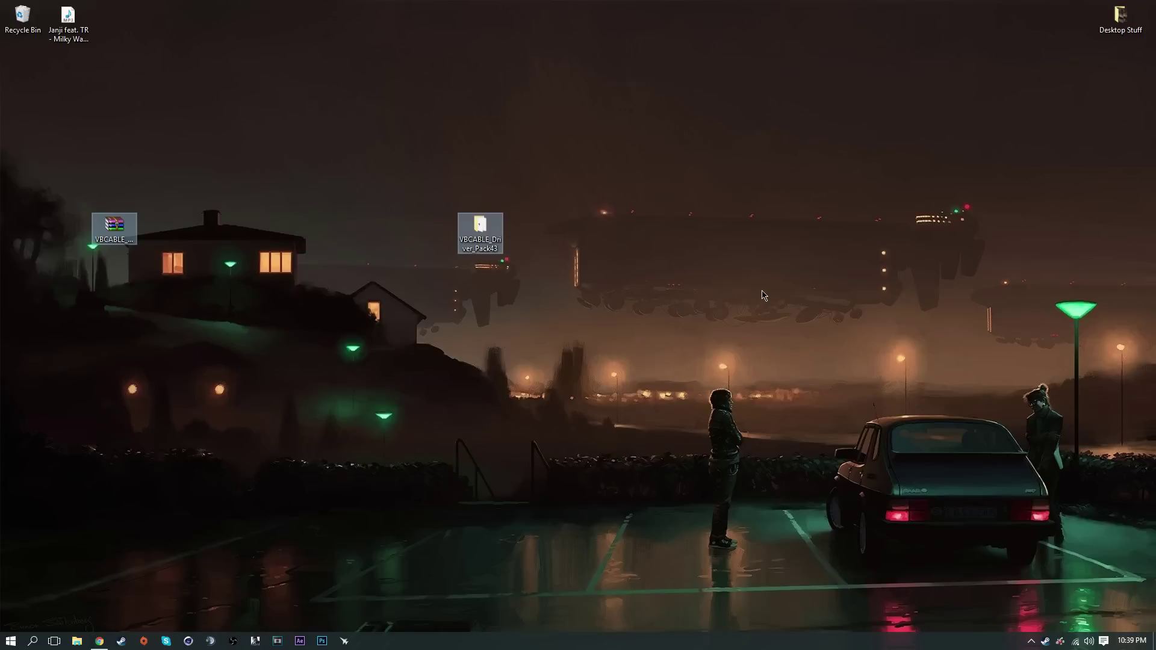
key("Delete")
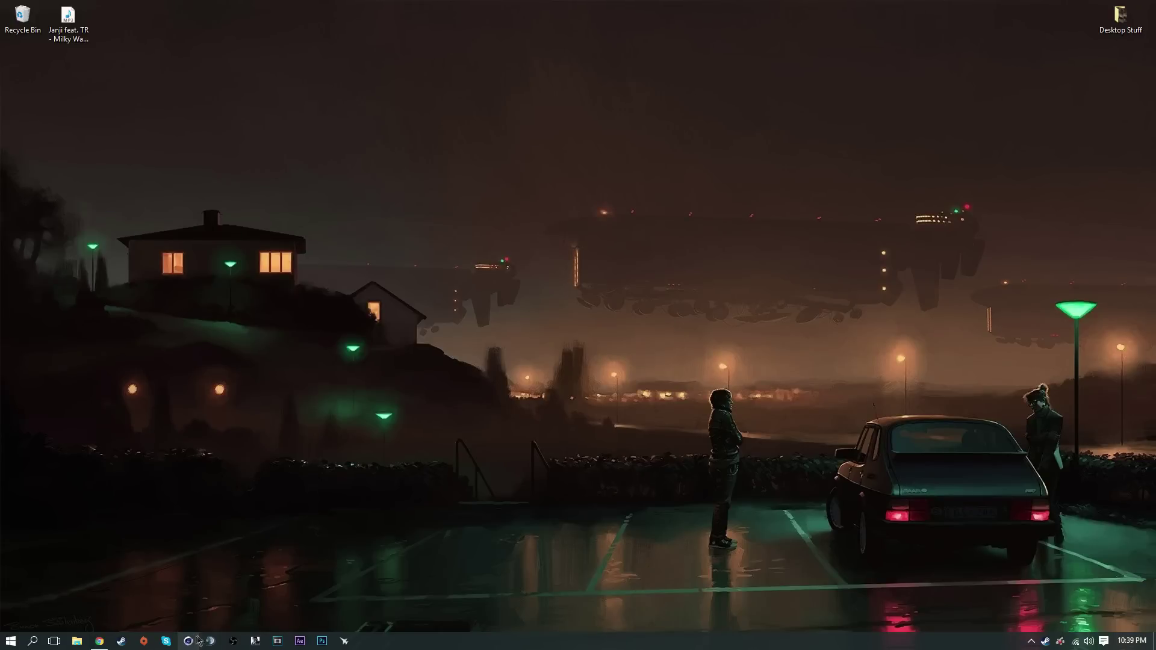
left_click(100, 641)
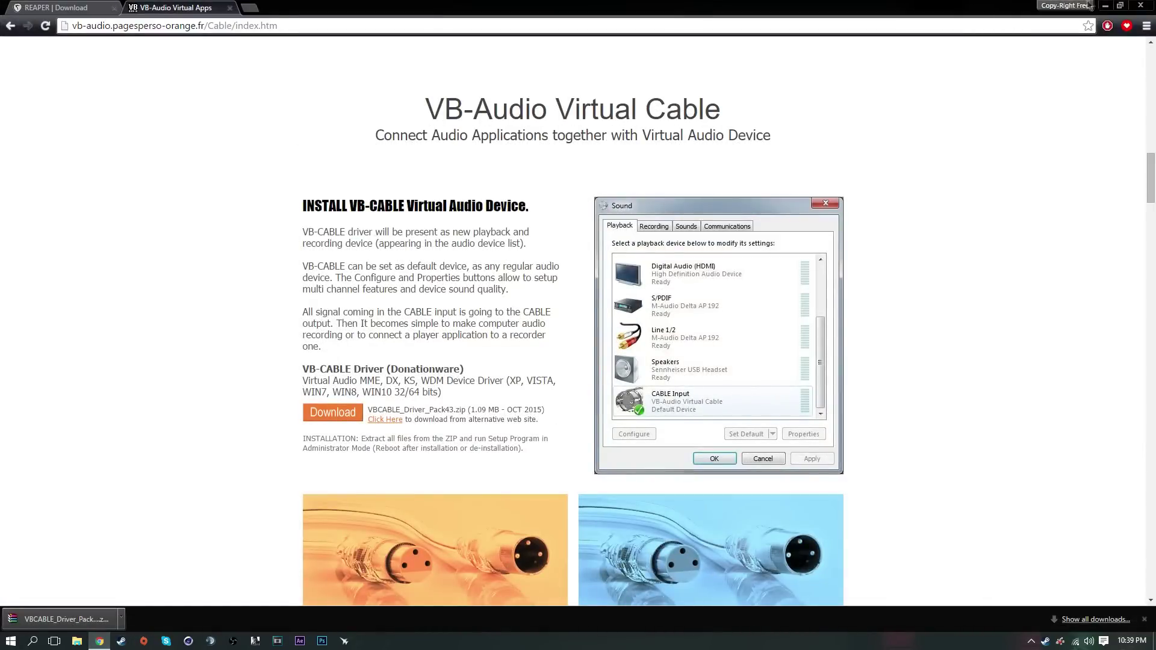
left_click(1105, 6)
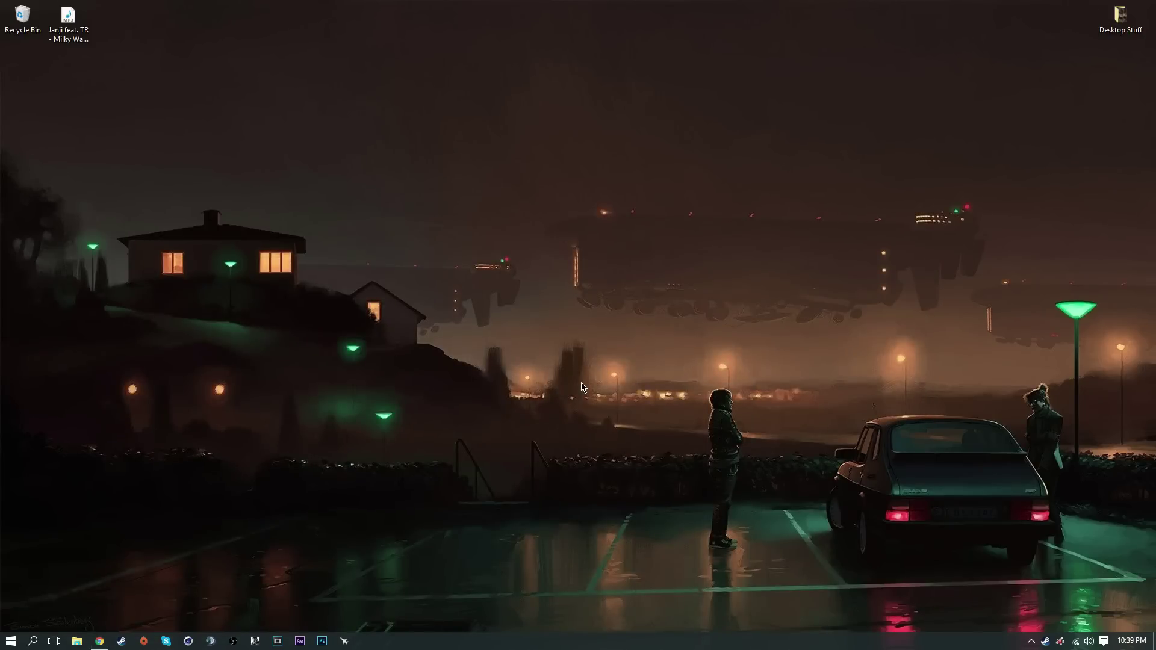
left_click_drag(105, 179, 409, 412)
left_click_drag(56, 205, 532, 468)
left_click_drag(105, 190, 542, 464)
Check the Windows playback devices list for CABLE Input, then close Sound settings.
left_click(1088, 640)
right_click(1089, 641)
left_click(1061, 581)
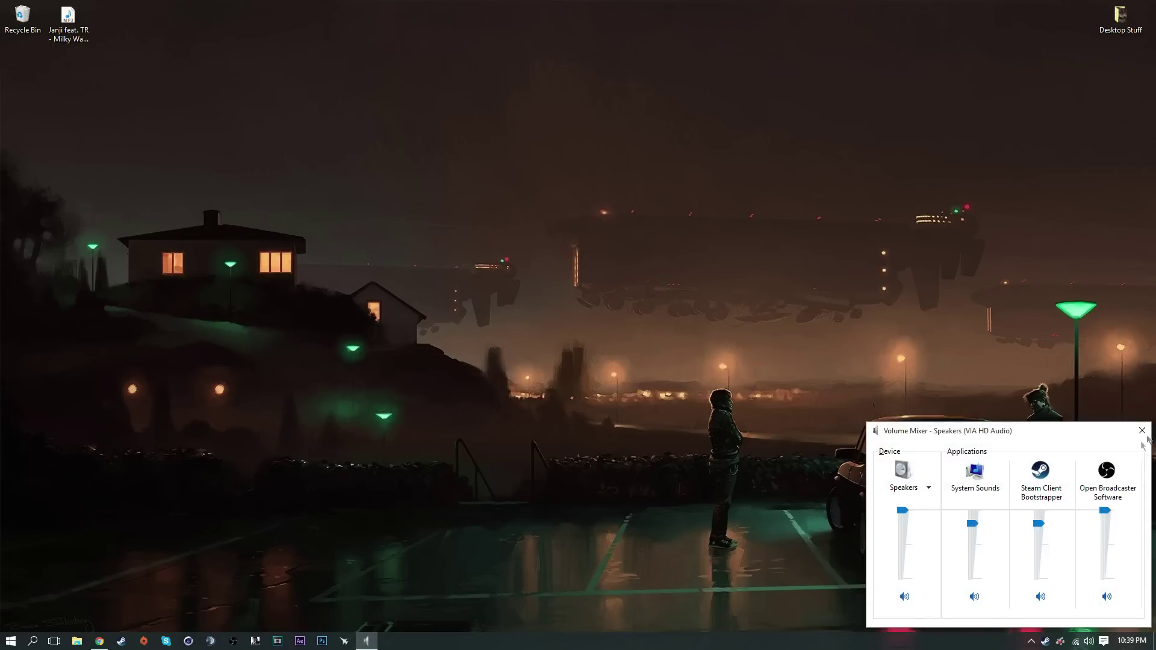
left_click(1143, 431)
right_click(1089, 640)
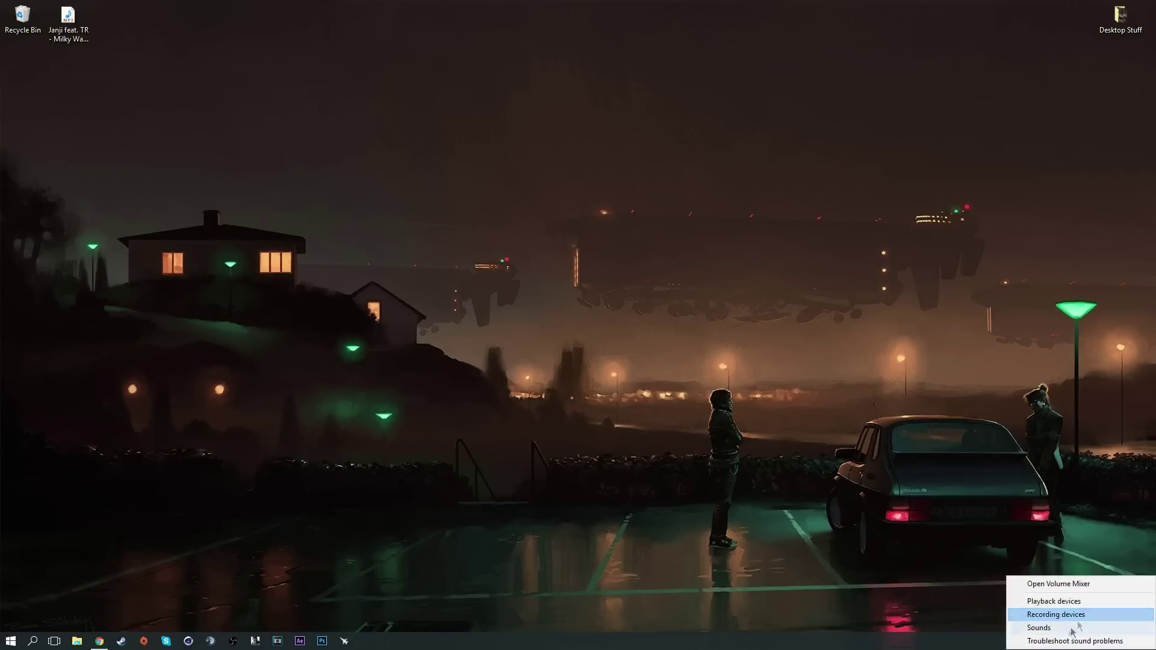
left_click(1055, 601)
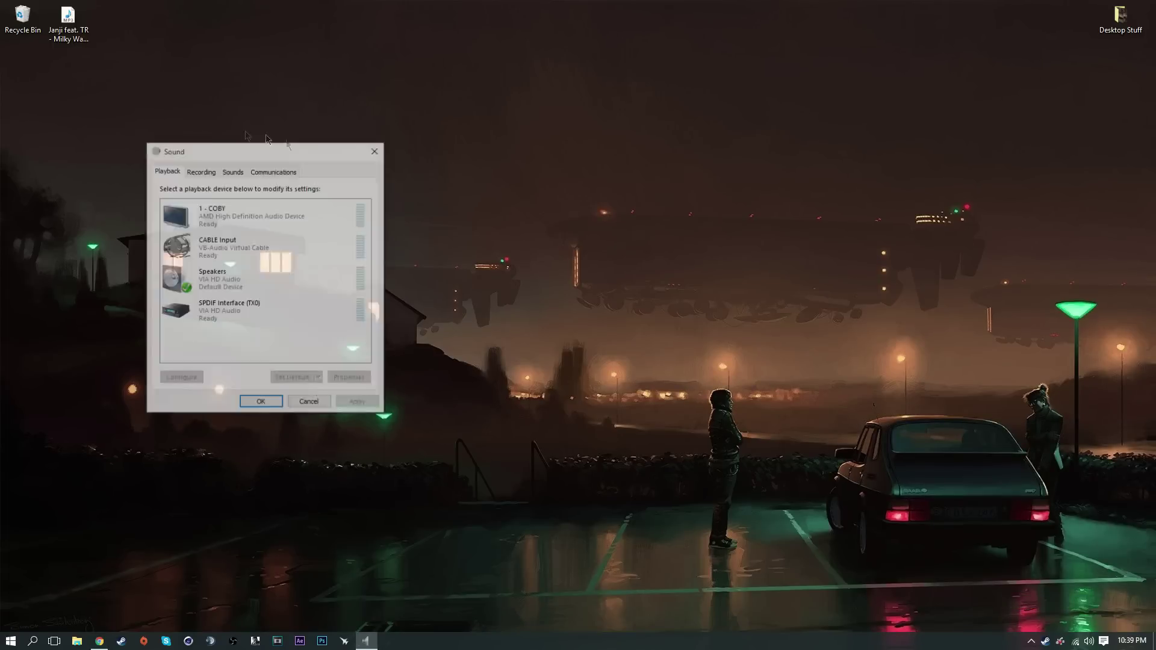
left_click(376, 150)
Search 're' in the Start menu, launch REAPER (x64), and dismiss the evaluation notice.
left_click(11, 640)
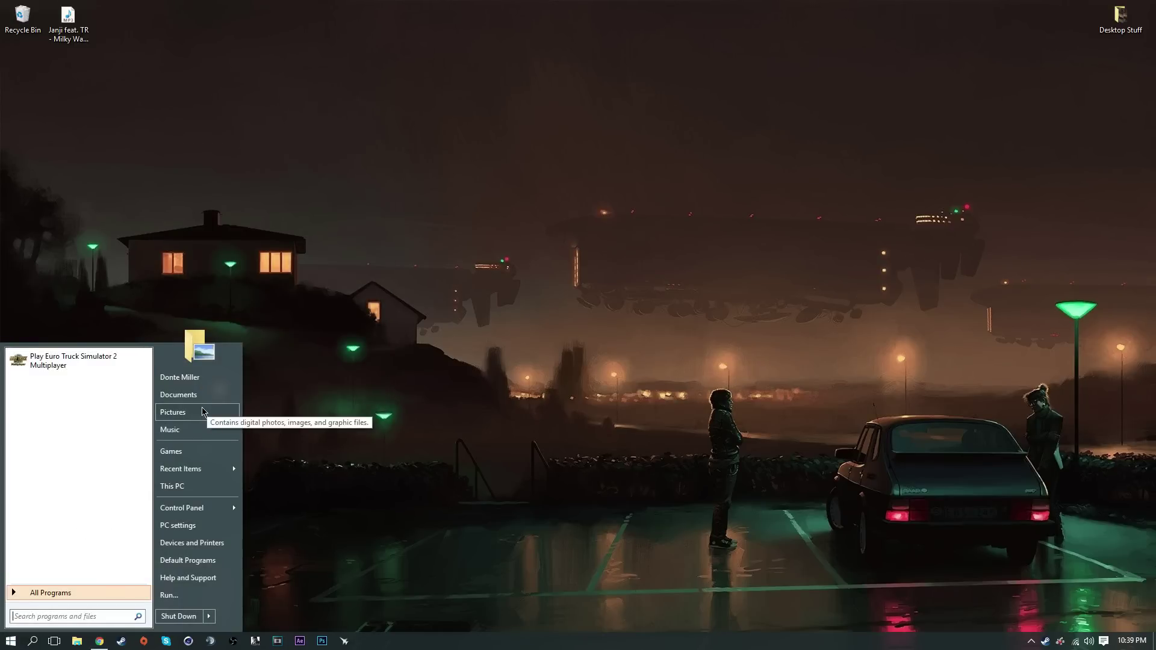
type("reaper")
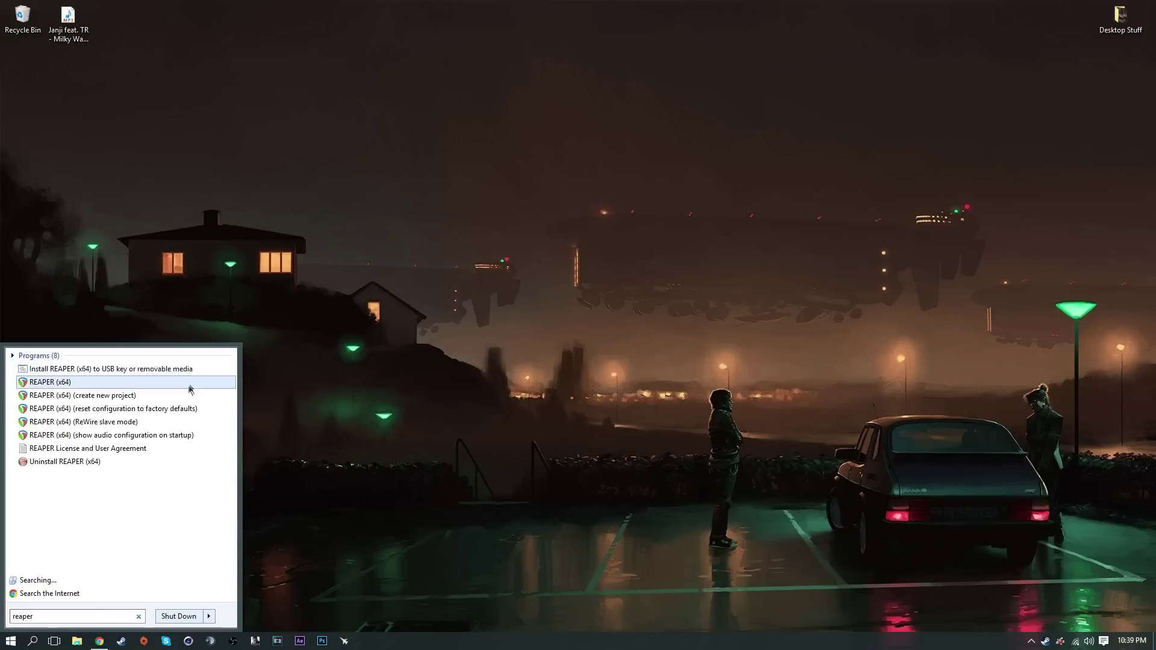
left_click(160, 386)
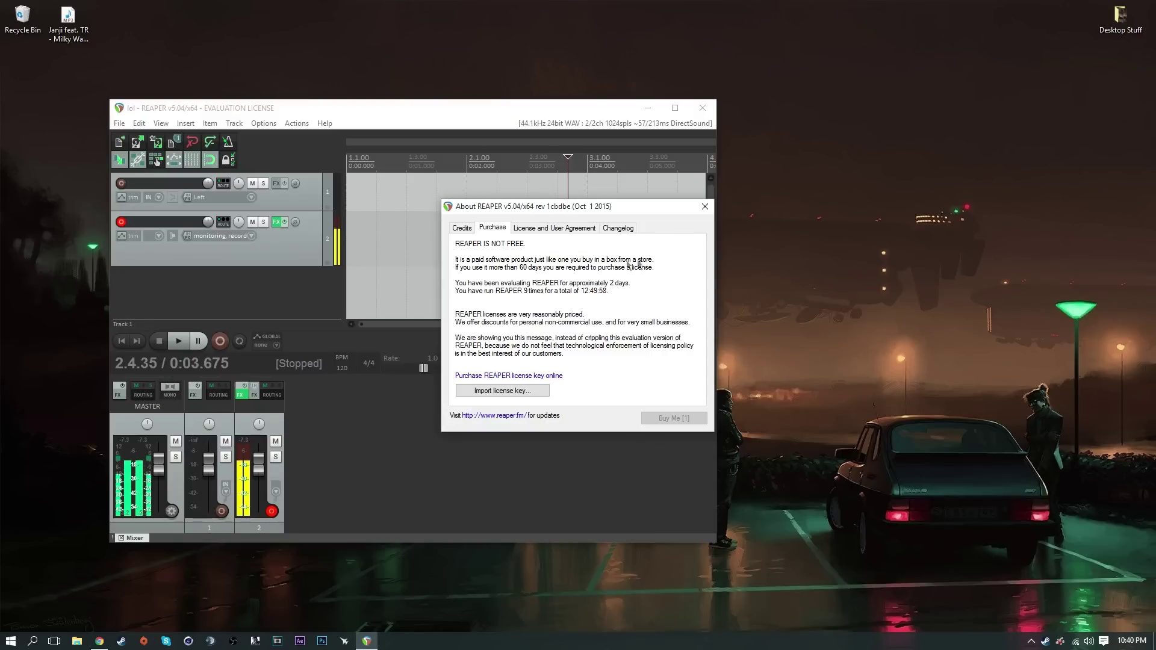
left_click(705, 207)
Reposition the REAPER window and open Preferences on the Audio Device page.
left_click_drag(345, 111, 472, 116)
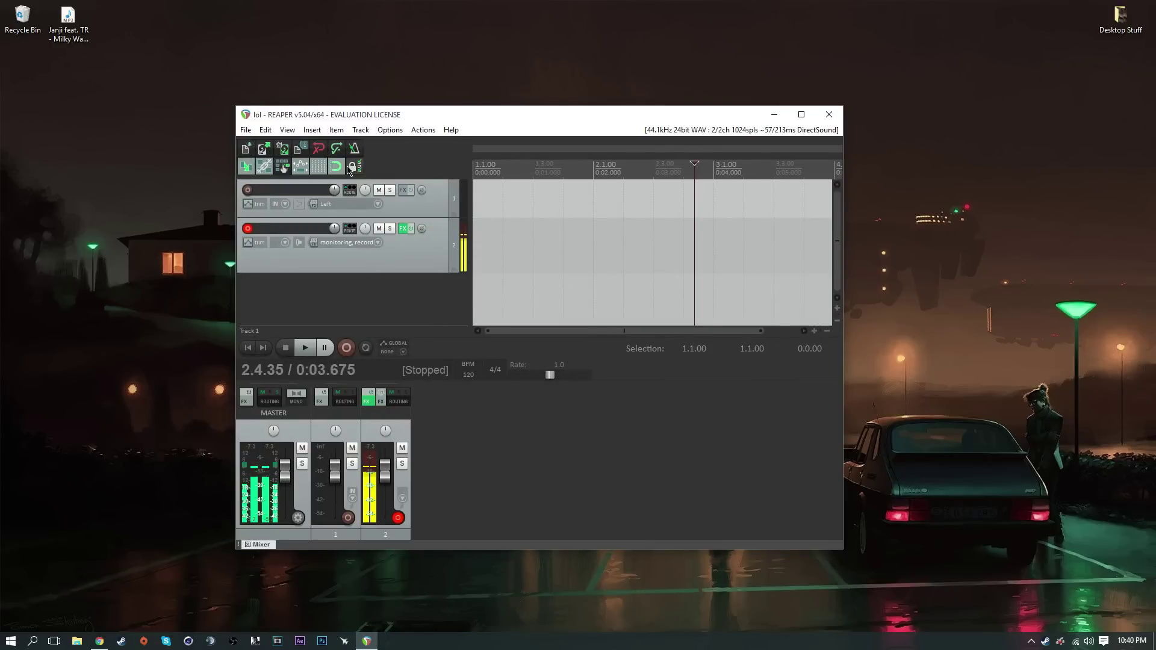
left_click_drag(385, 115, 356, 110)
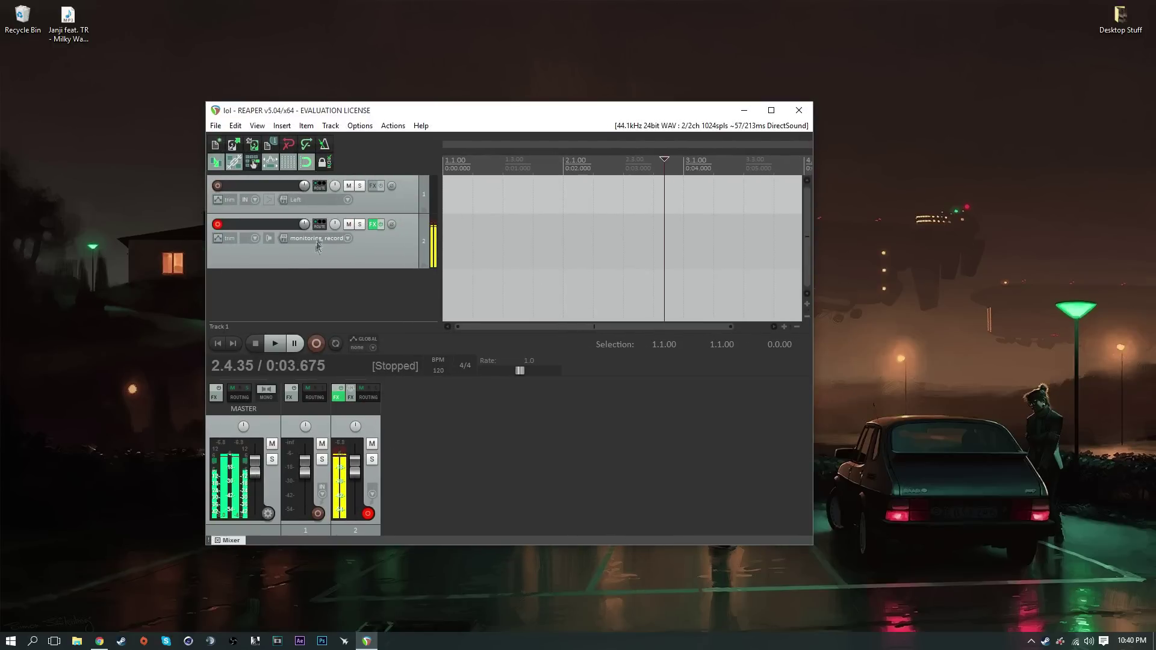
left_click(359, 125)
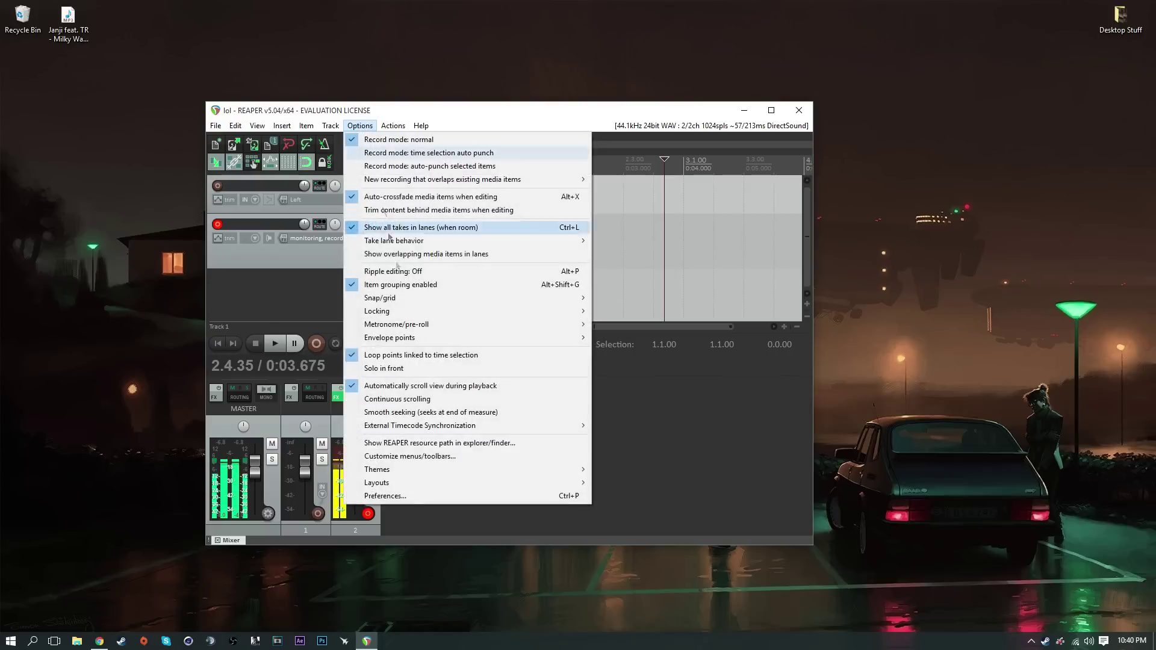
left_click(392, 498)
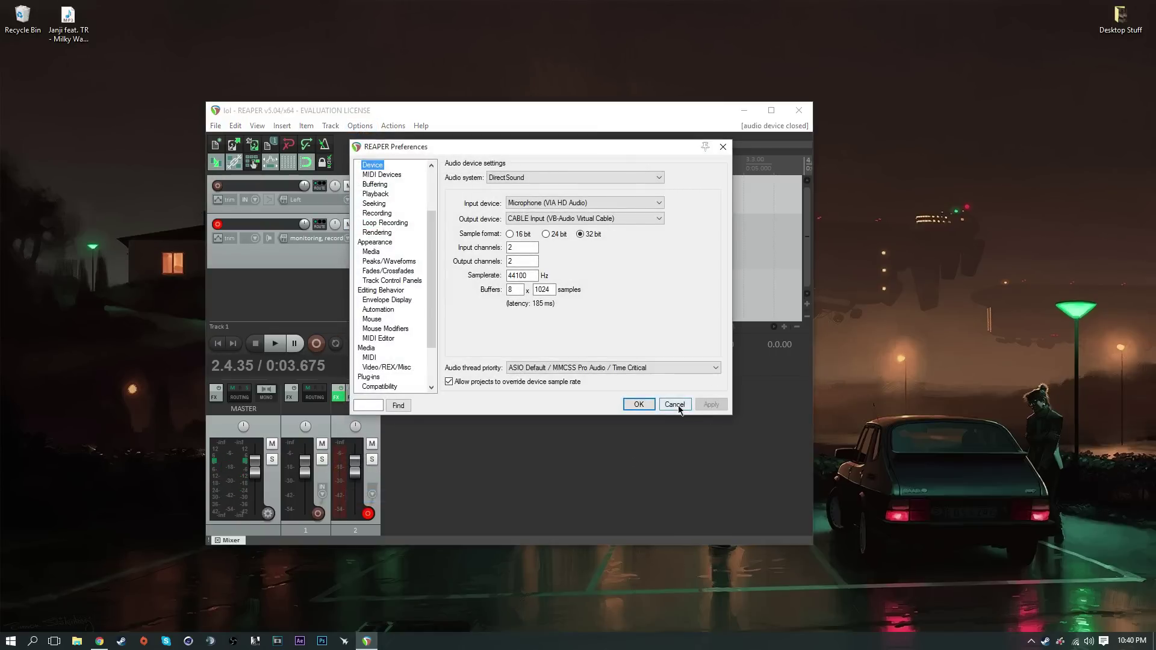
left_click(675, 405)
left_click(360, 126)
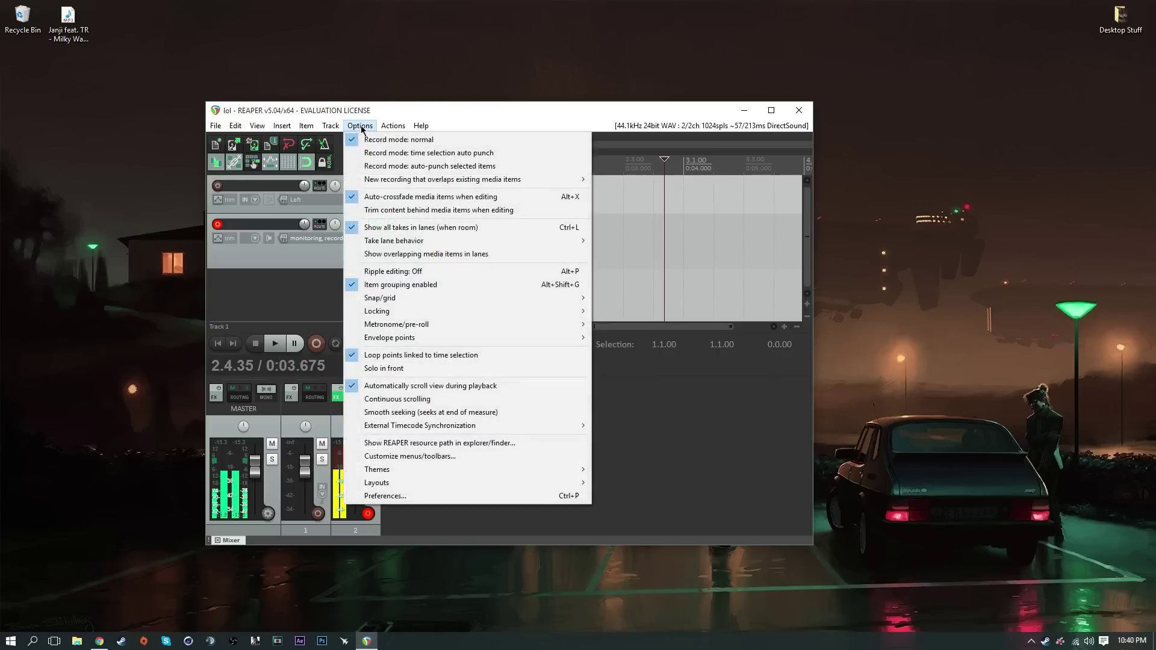
left_click(391, 496)
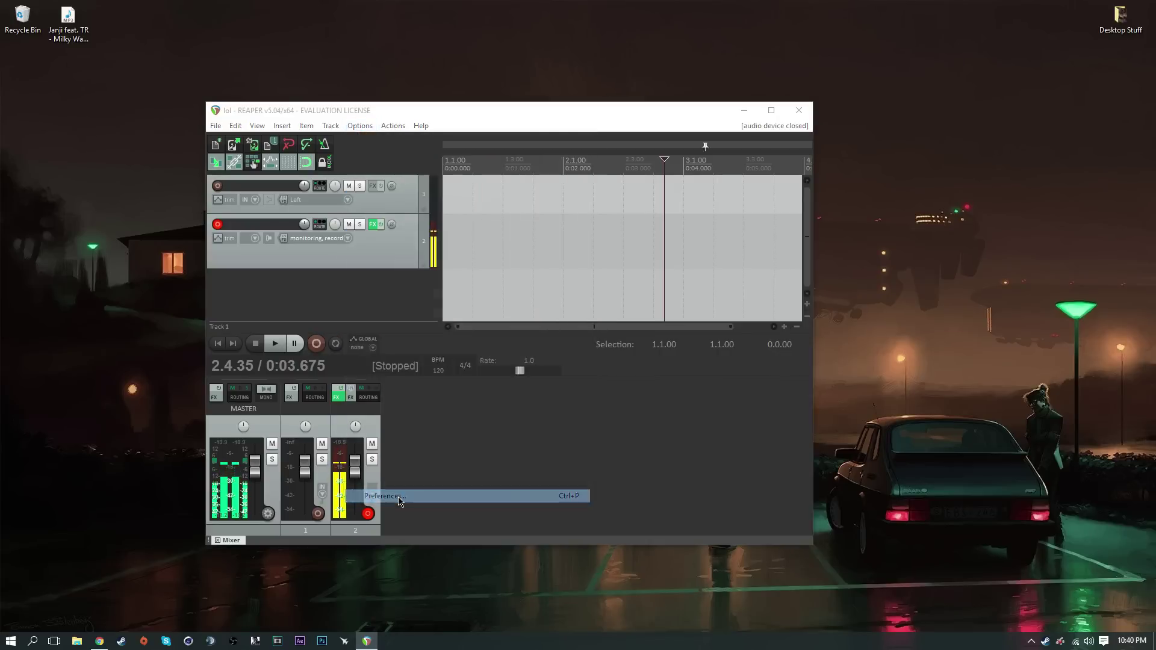
left_click(666, 404)
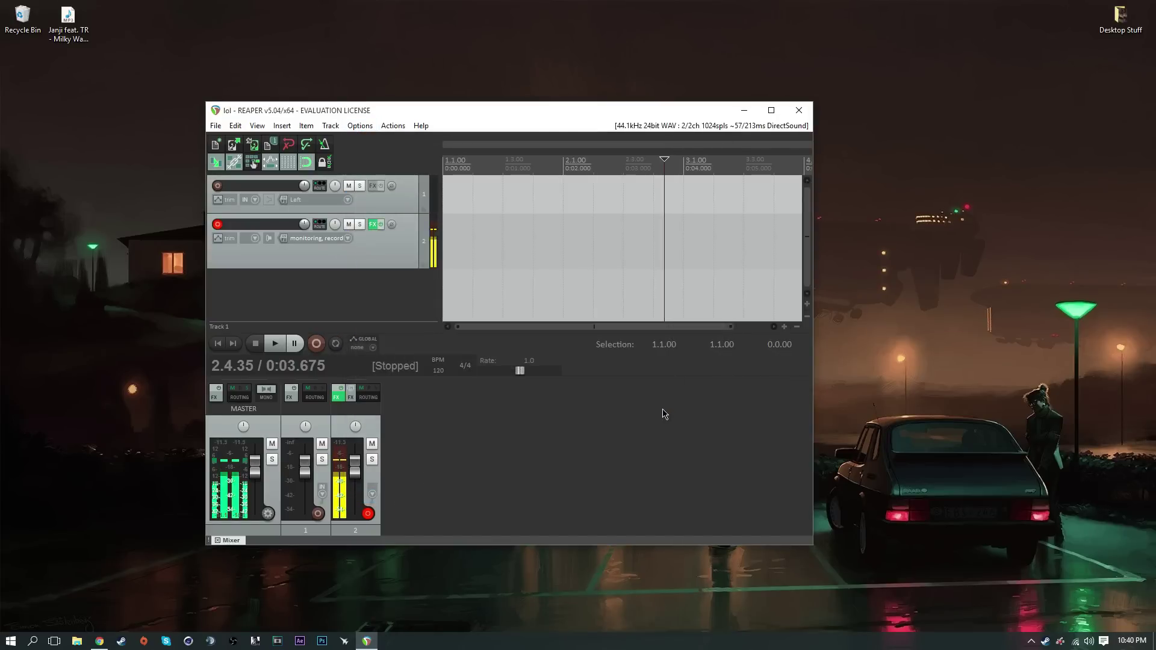
key("ctrl+p")
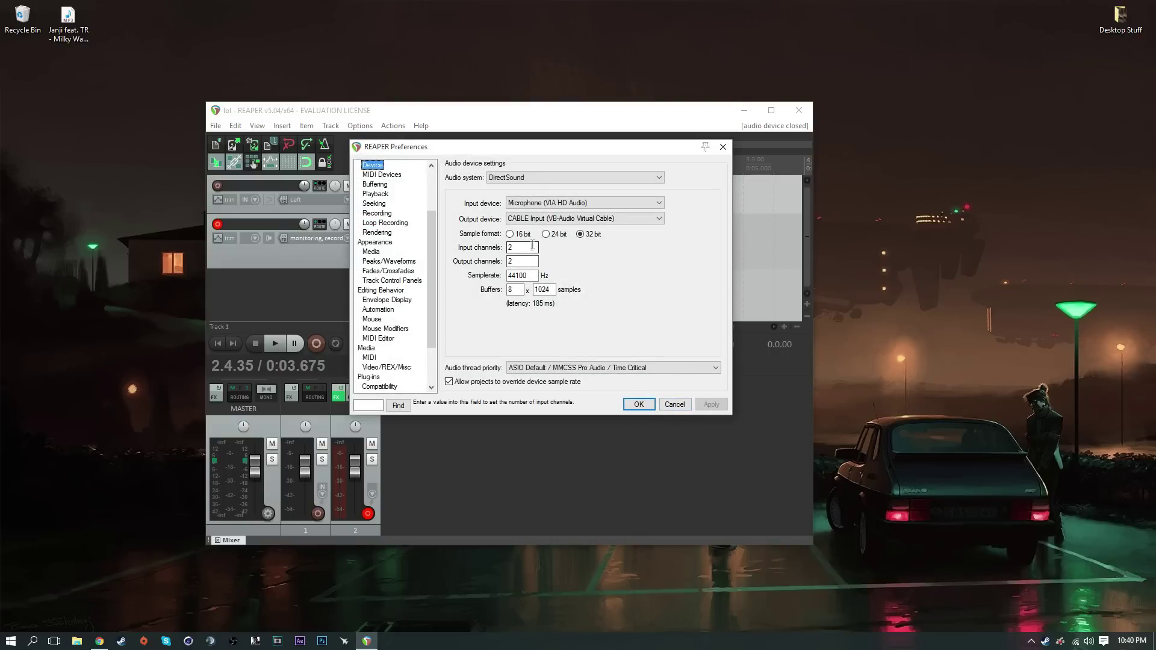
left_click_drag(563, 151, 563, 144)
scroll(385, 222, "up", 3)
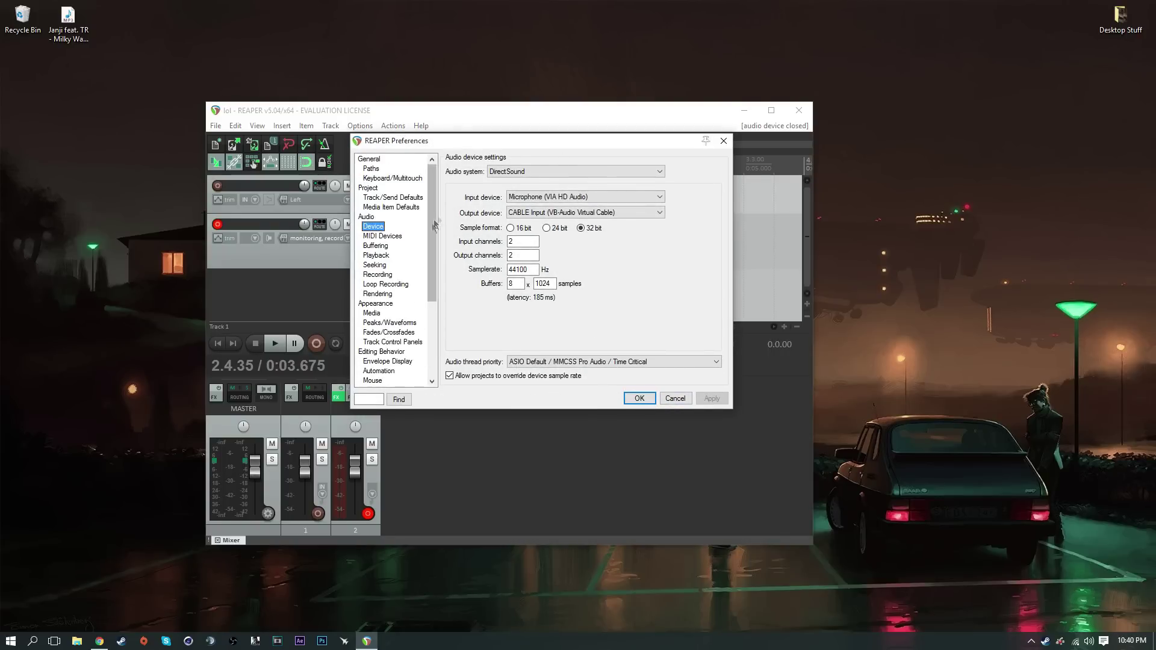
left_click(369, 160)
left_click(373, 227)
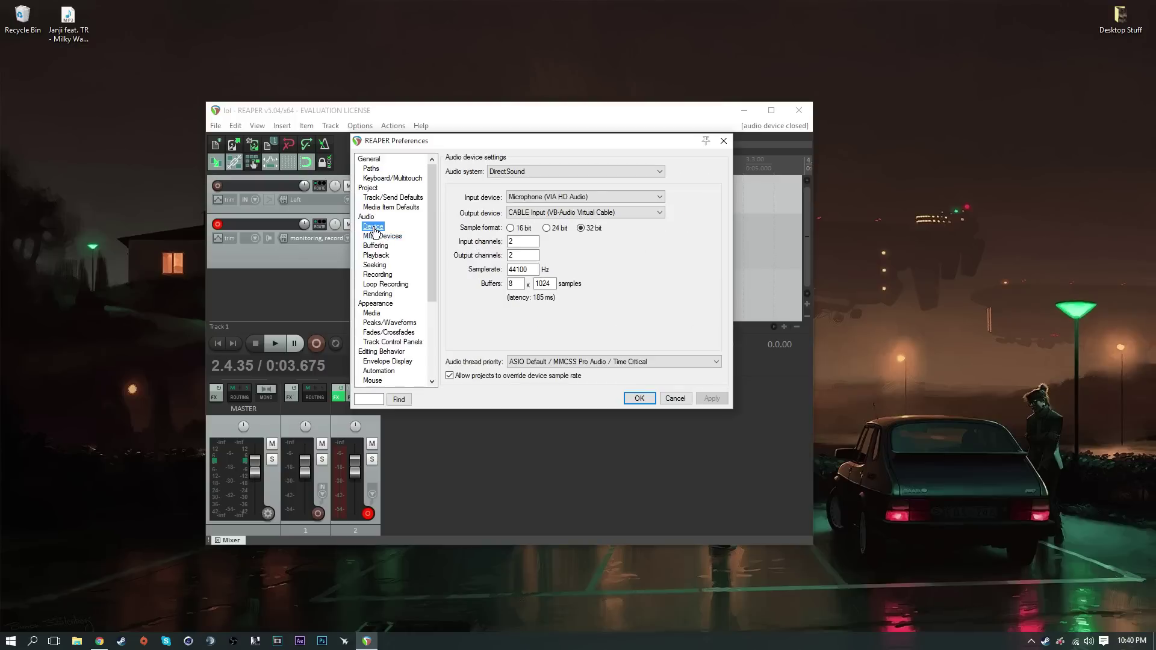
Use DirectSound with Microphone (VIA HD Audio) input and CABLE Input output, and apply.
left_click(537, 173)
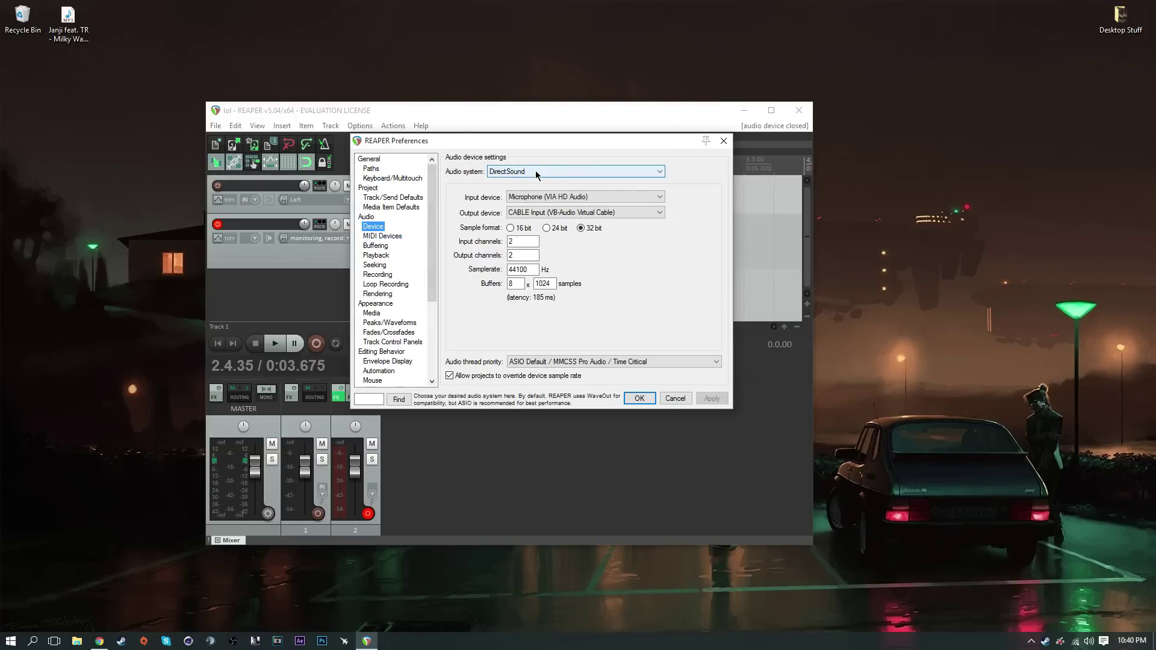
left_click(536, 180)
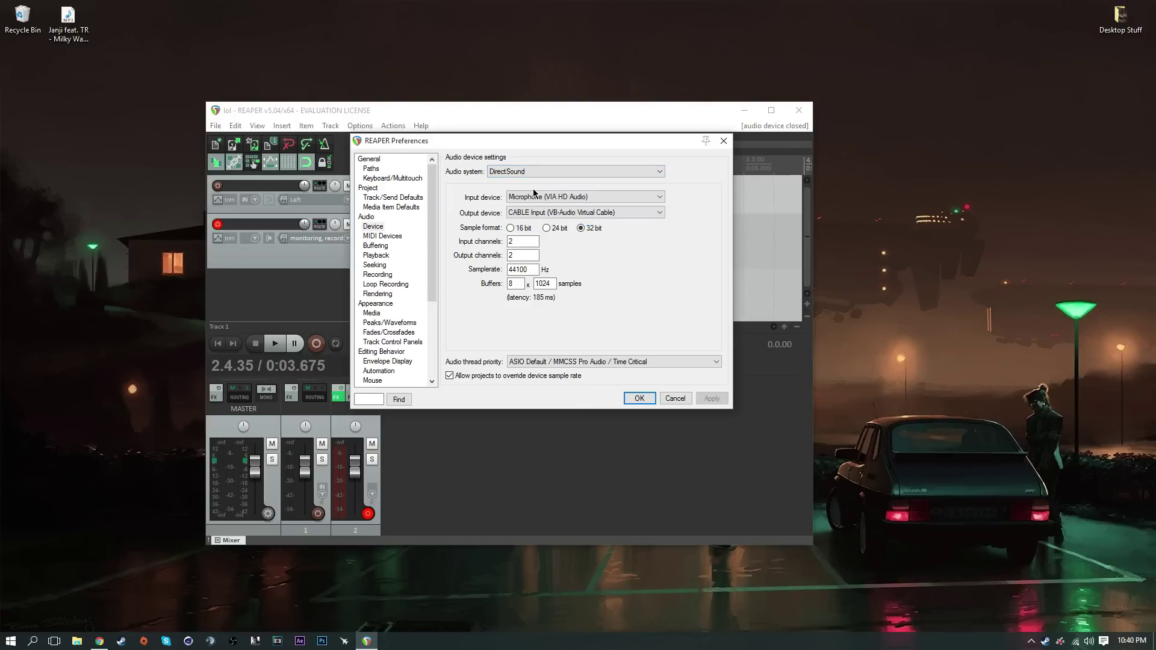
left_click(534, 198)
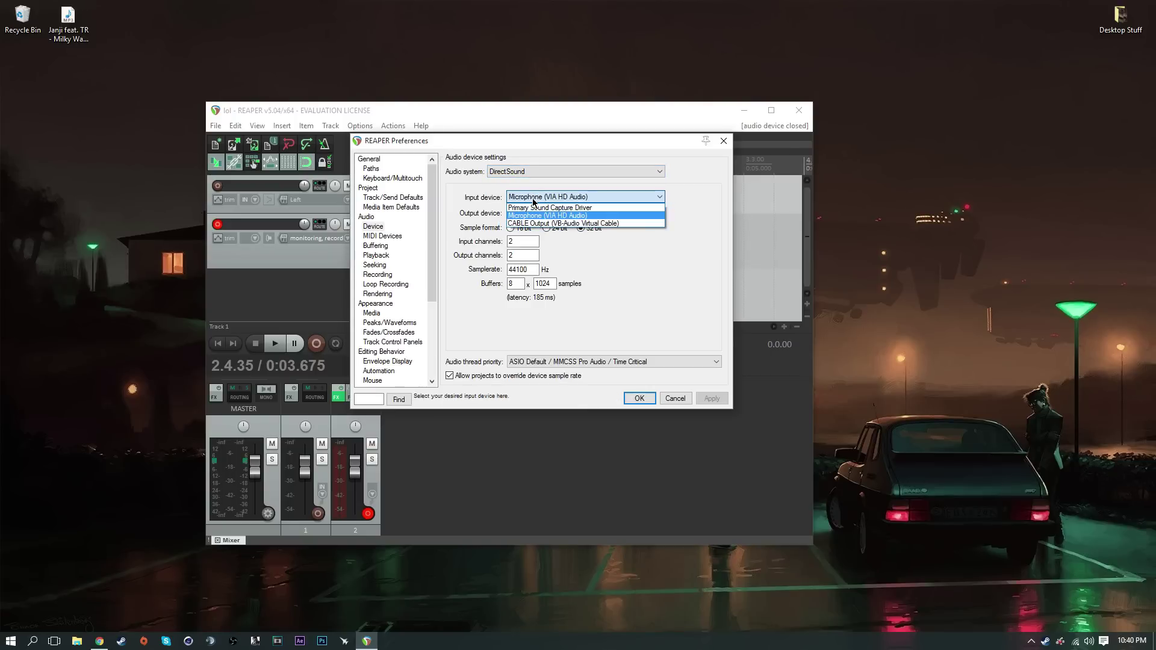
left_click(533, 202)
left_click(542, 213)
left_click(548, 224)
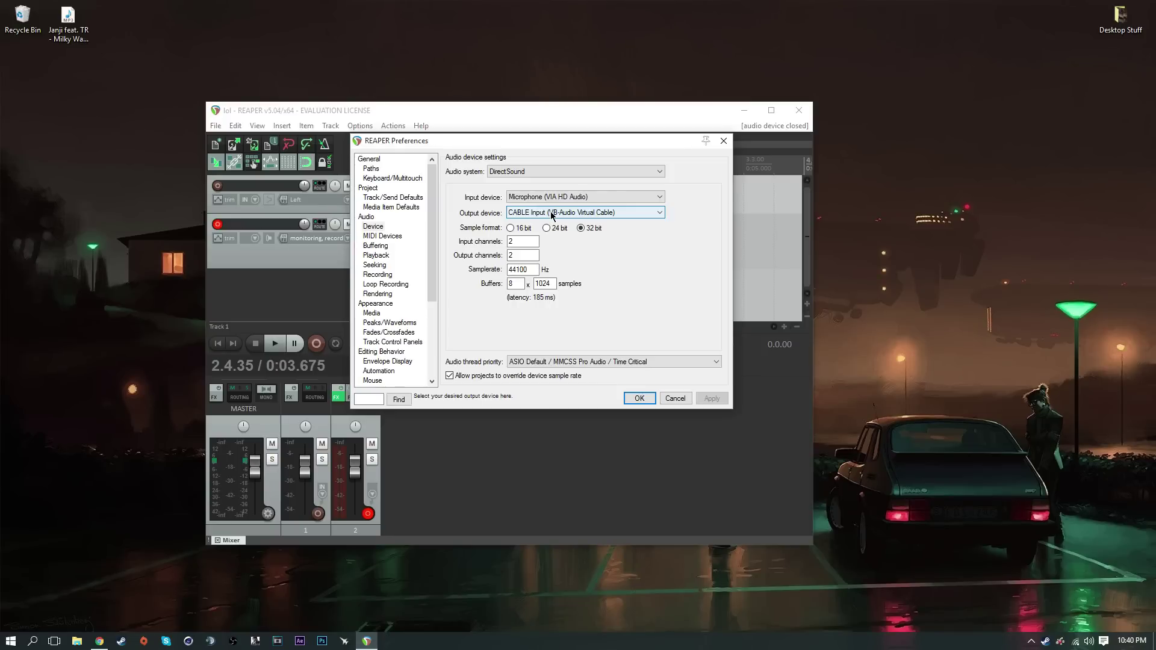
left_click(551, 214)
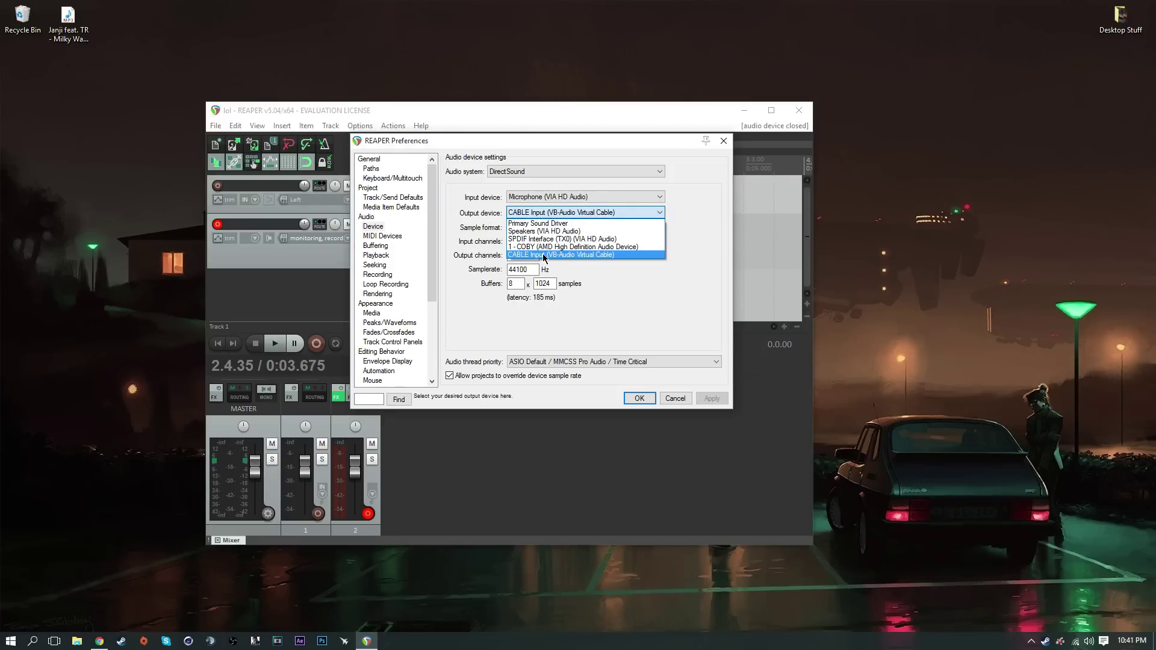
left_click(543, 255)
left_click(546, 197)
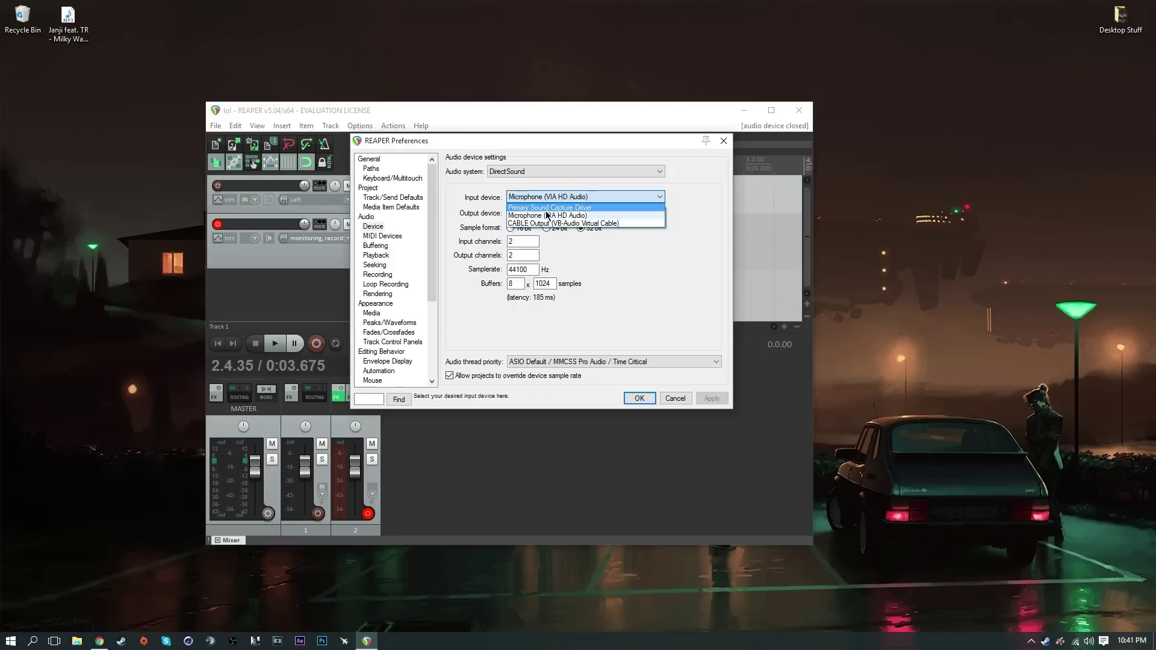
left_click(546, 215)
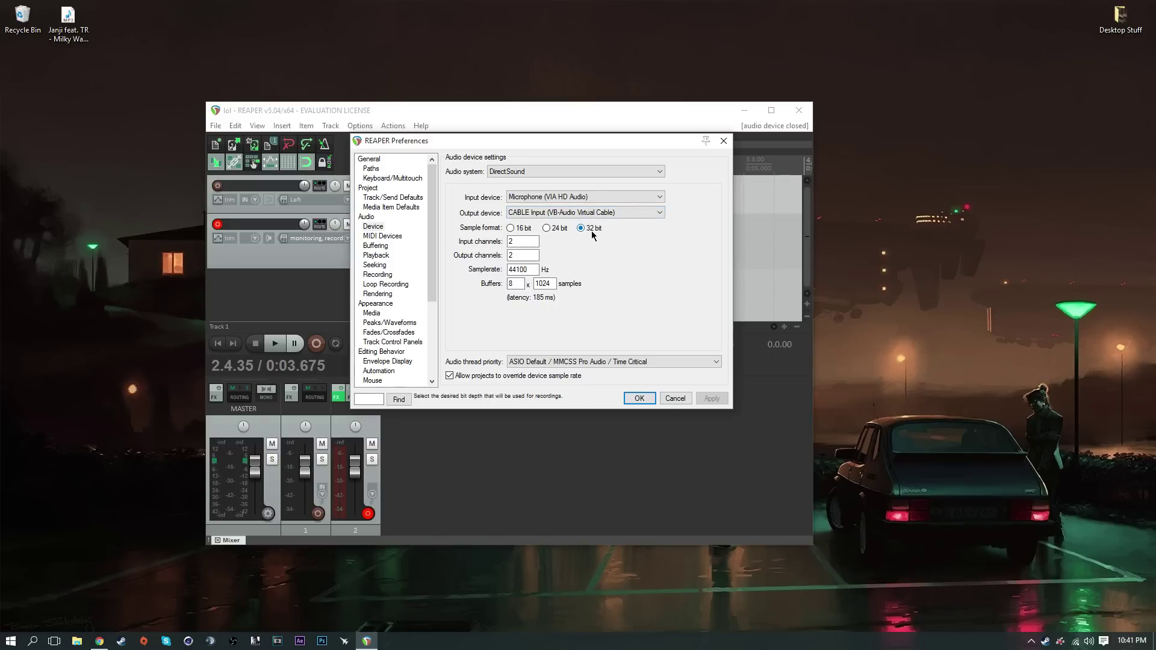
left_click(639, 399)
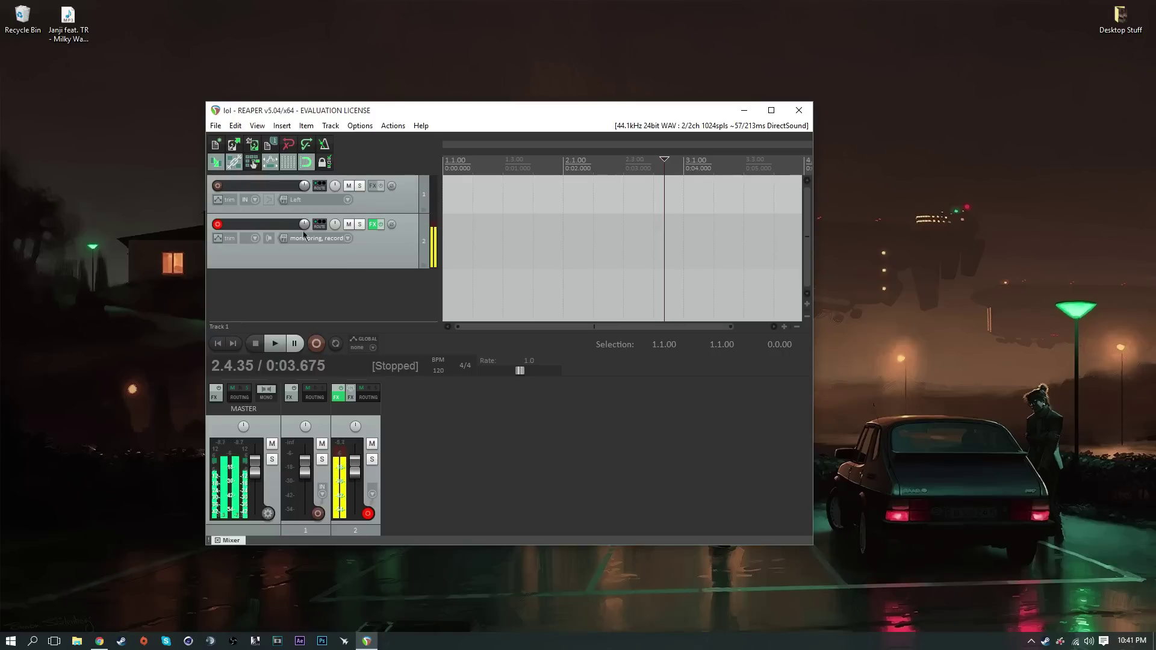
Remove the old FX-loaded track 2, along with a trial duplicate track 3.
right_click(366, 249)
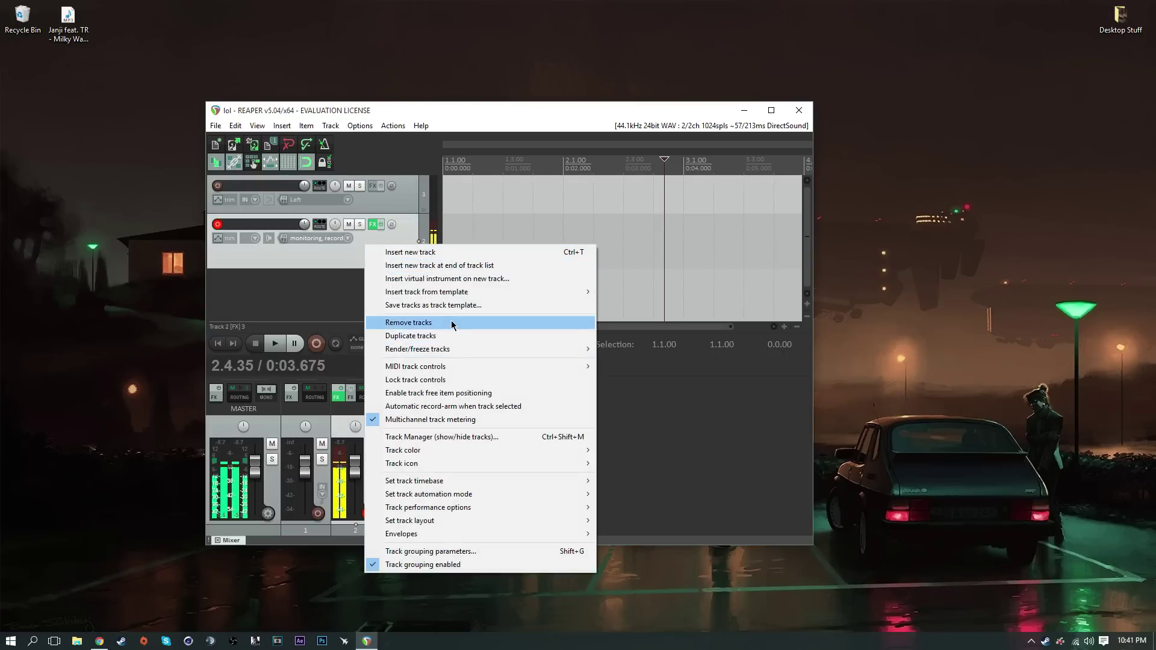
left_click(453, 335)
left_click(289, 295)
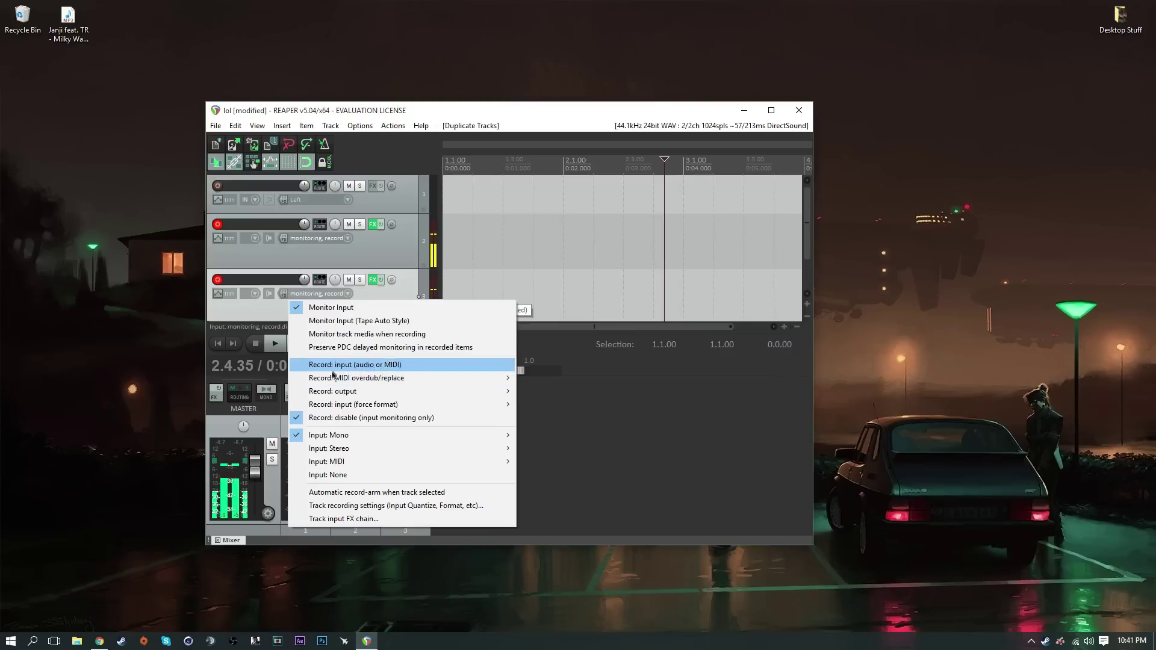
right_click(261, 313)
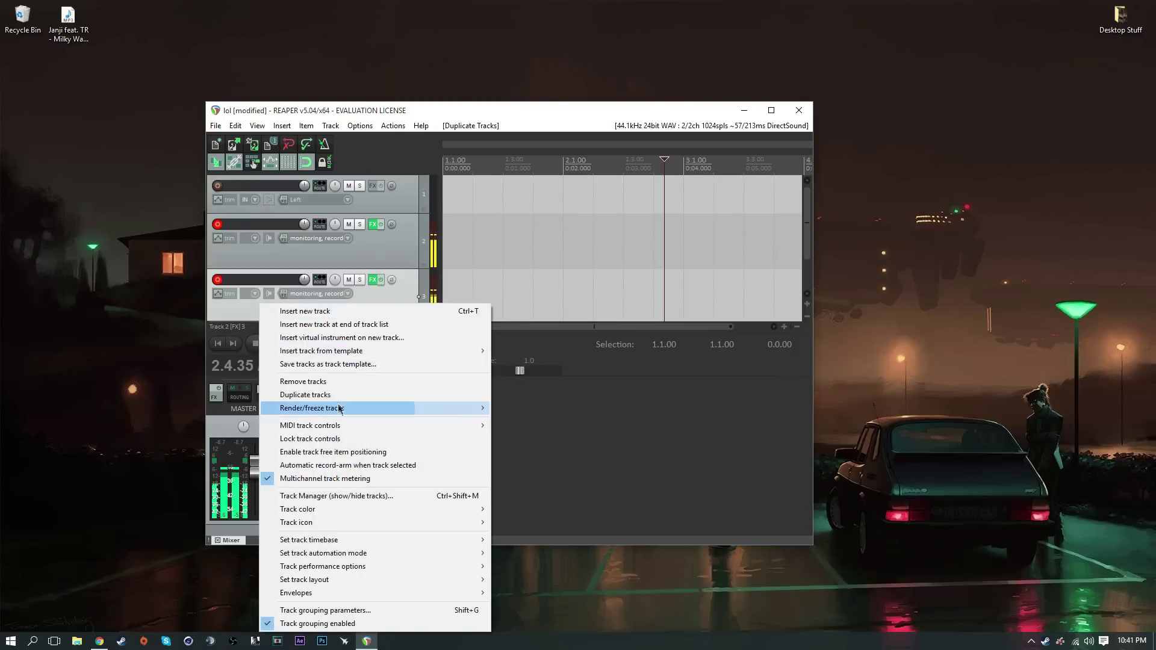
left_click(333, 382)
right_click(298, 258)
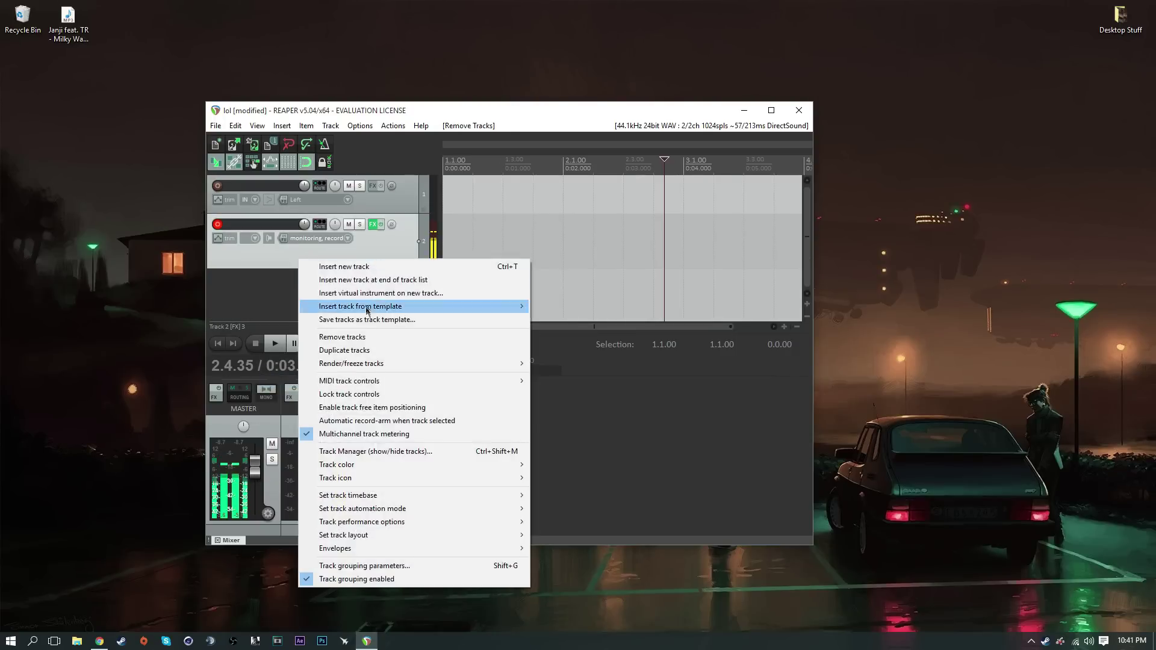
left_click(361, 337)
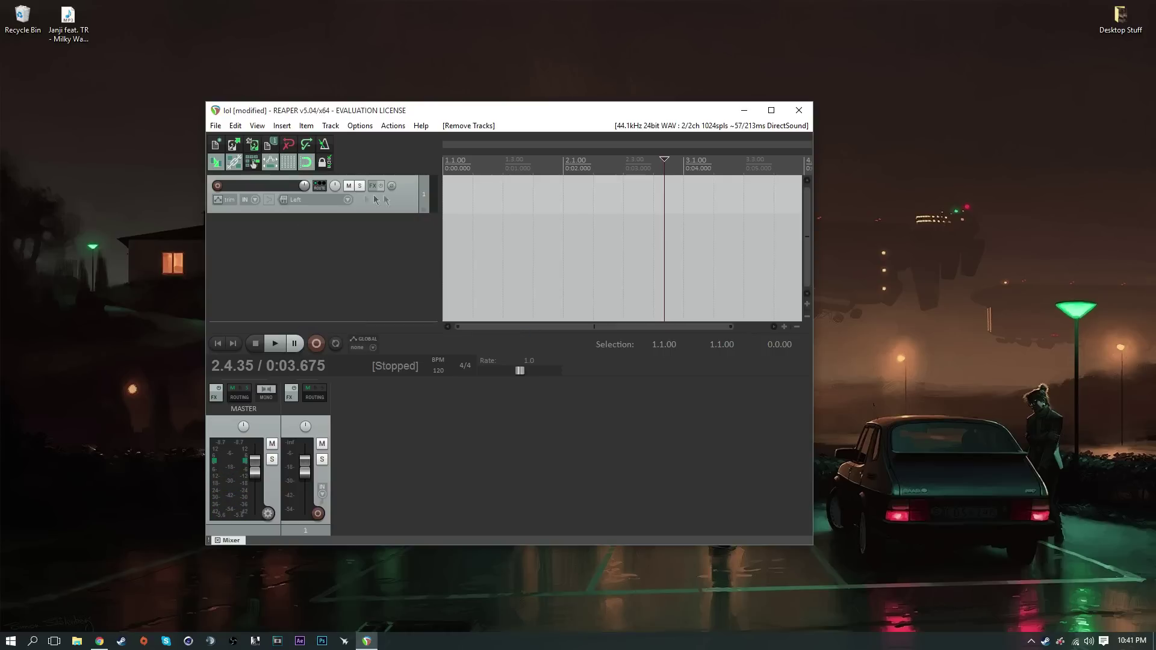
Insert a new empty track 2, remove it, and restore it with Ctrl+Z.
right_click(333, 251)
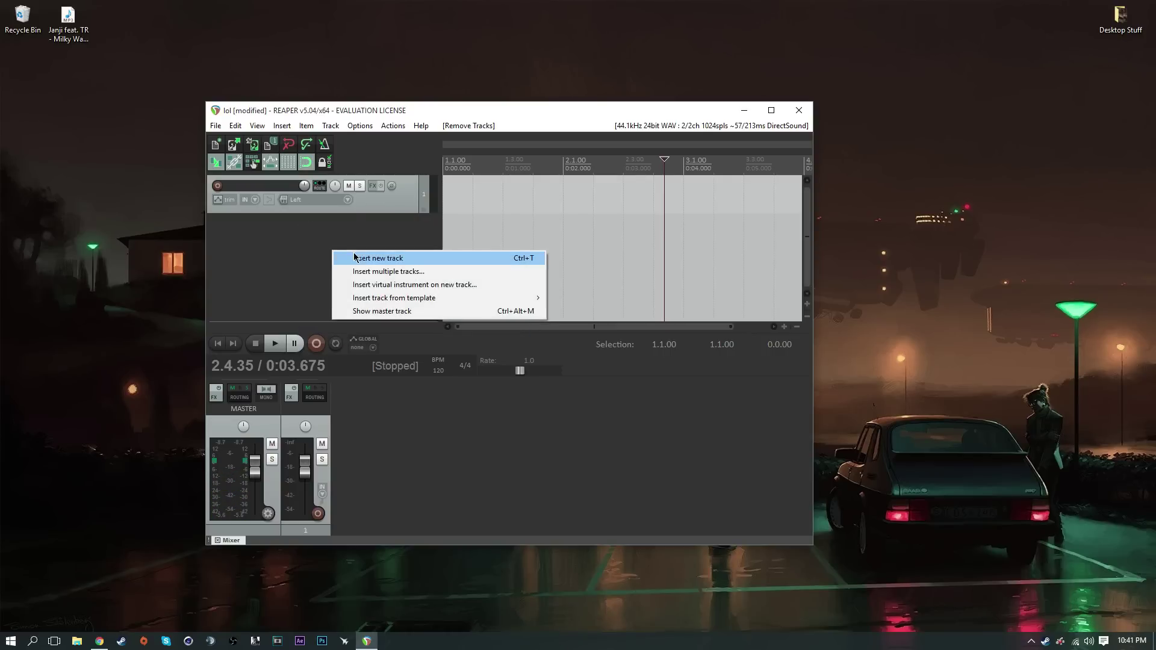
right_click(262, 241)
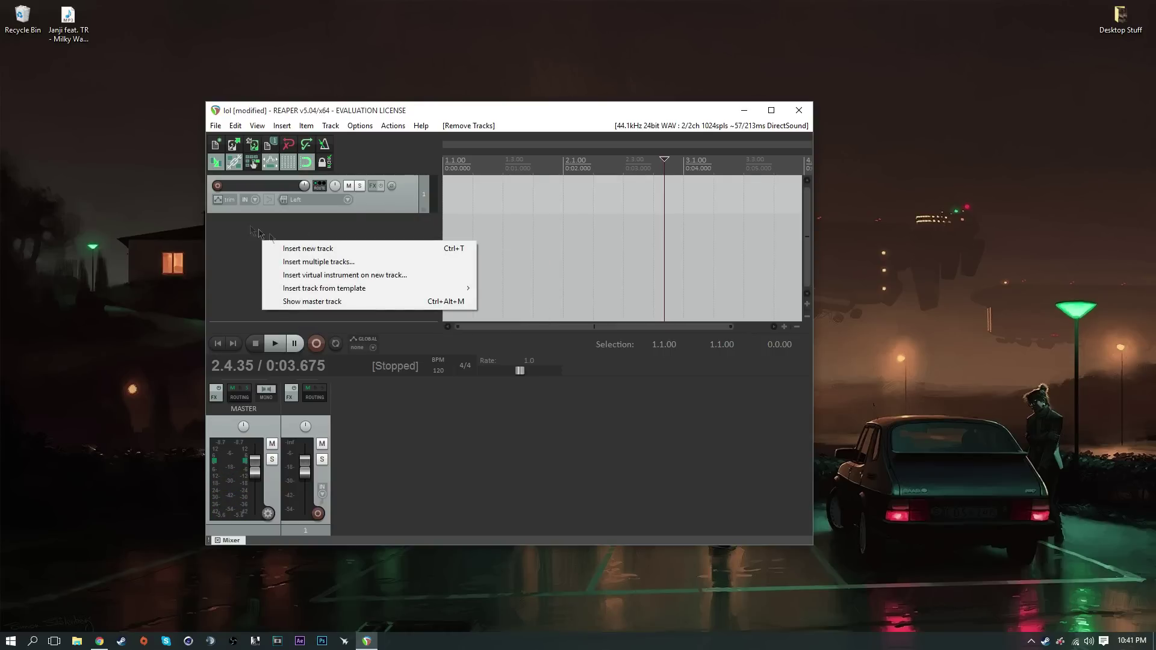
left_click(316, 248)
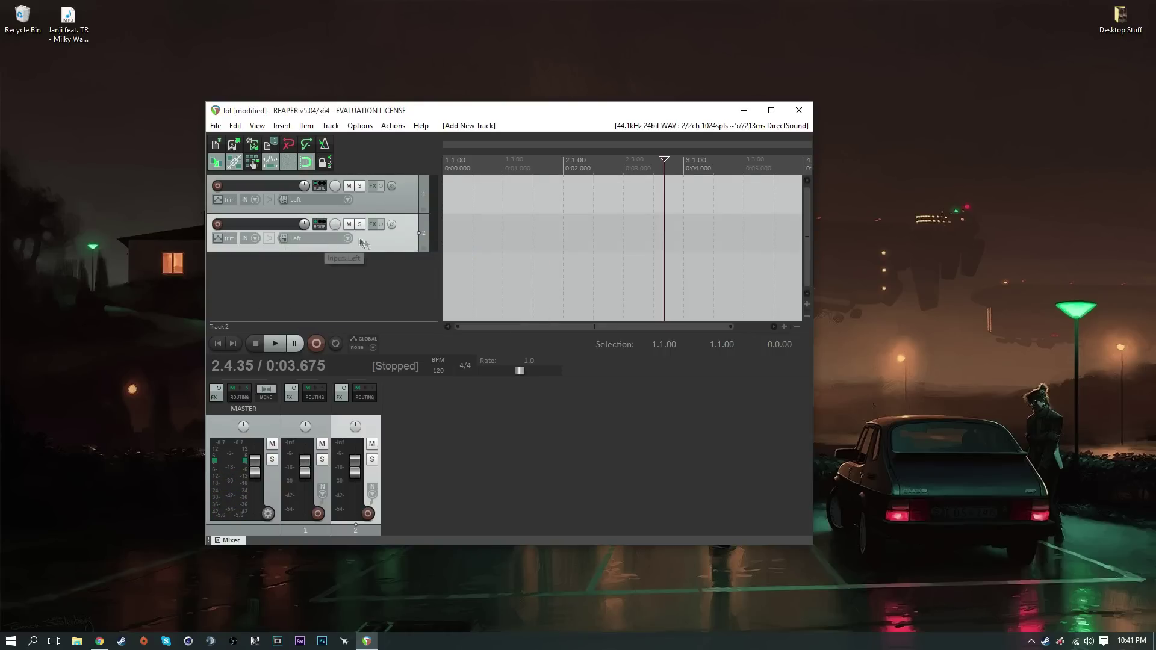
right_click(390, 243)
left_click(475, 328)
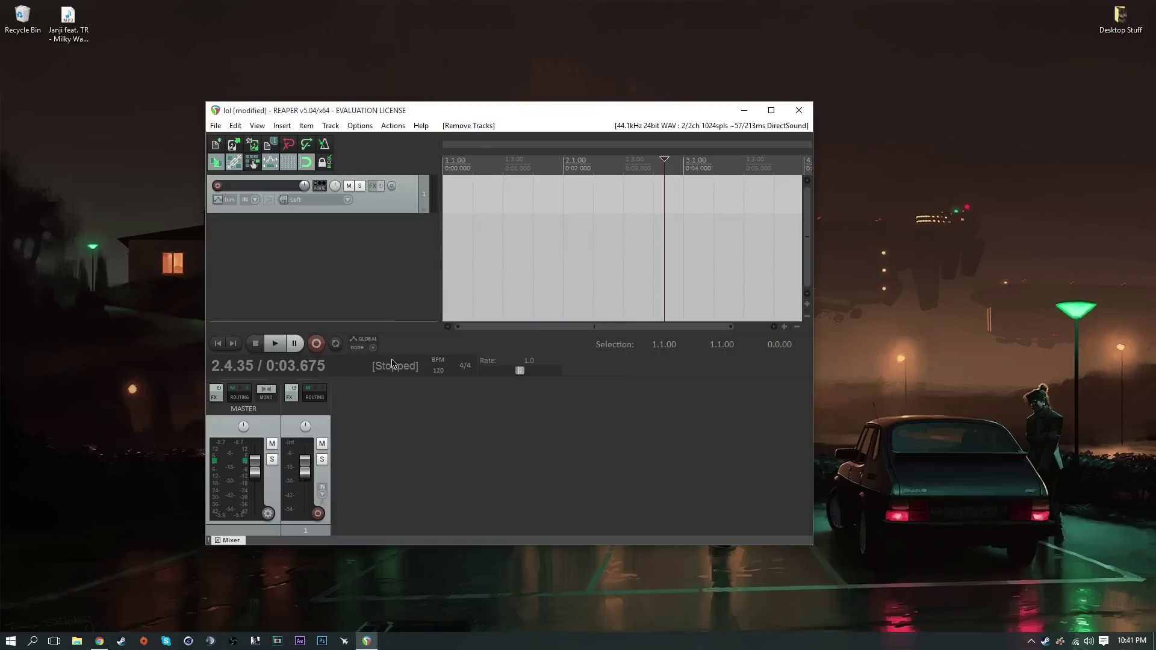
key("ctrl+z")
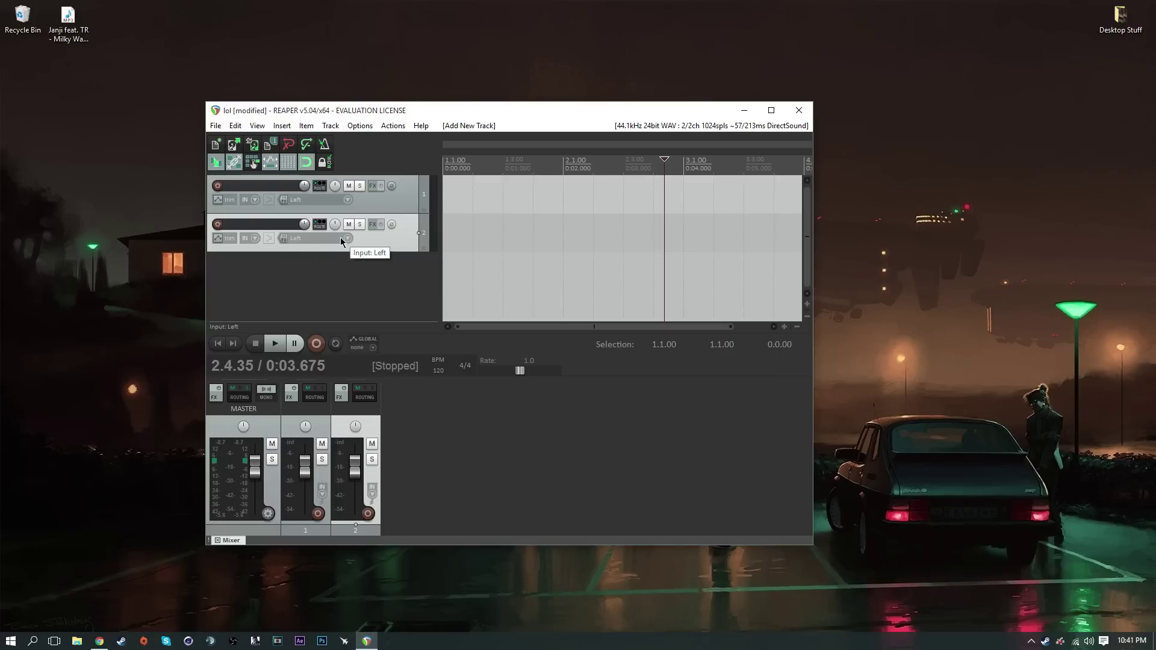
Set track 2 to Monitor Input with Record: disable, then record-arm it.
left_click(312, 239)
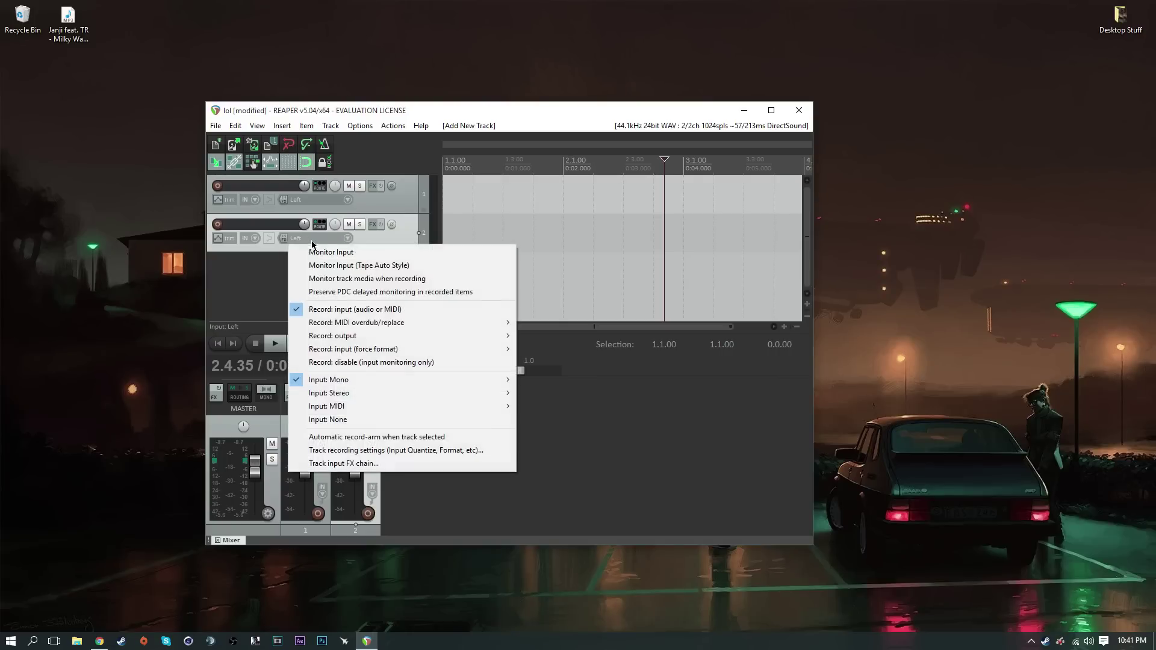
left_click(325, 252)
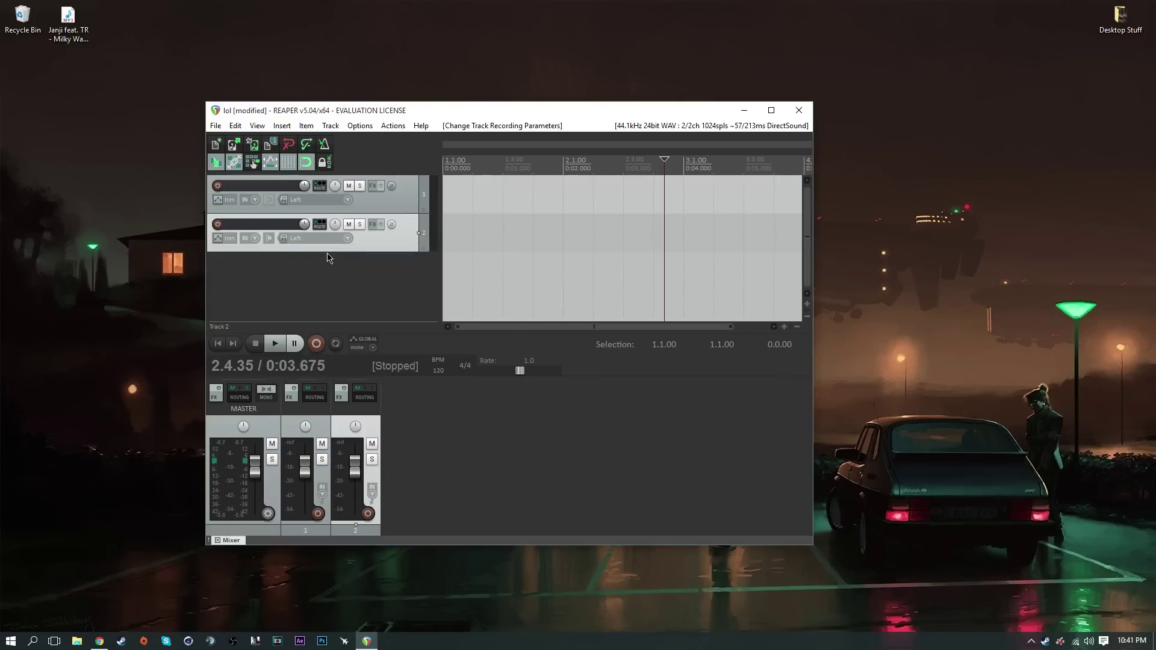
left_click(320, 243)
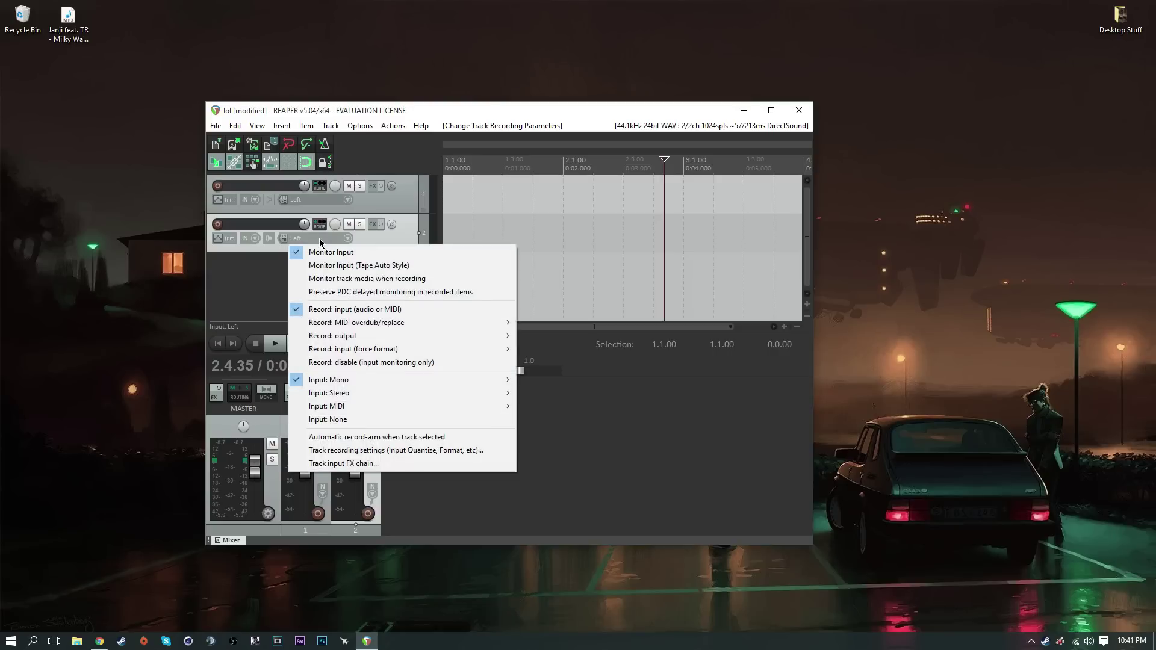
left_click(361, 365)
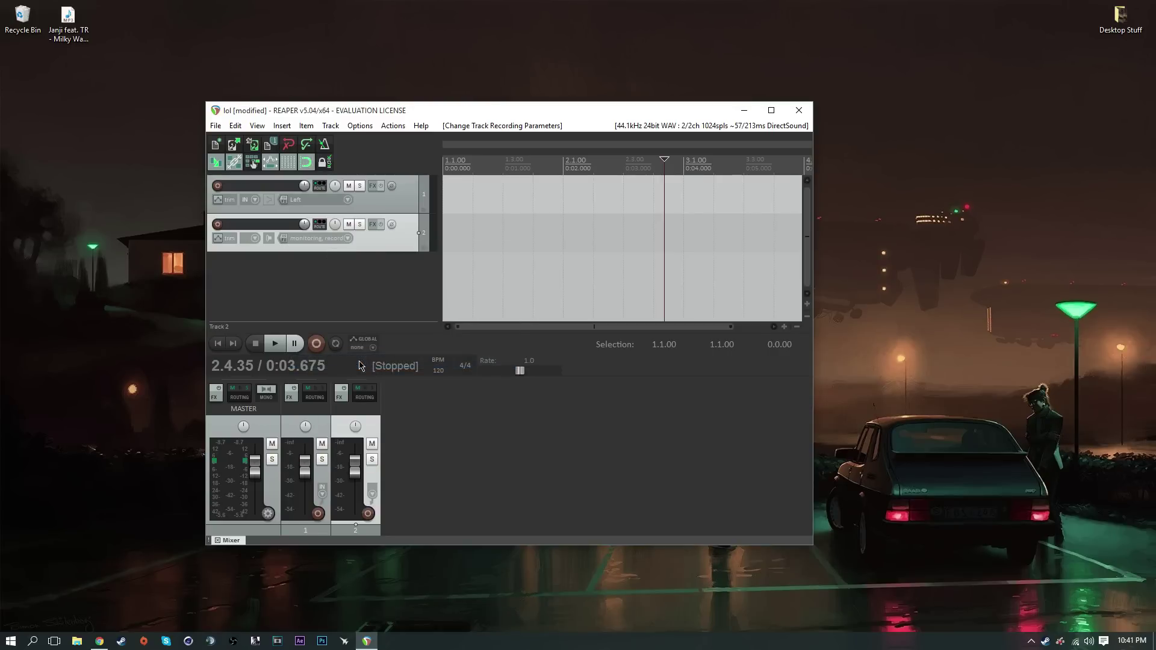
left_click(325, 241)
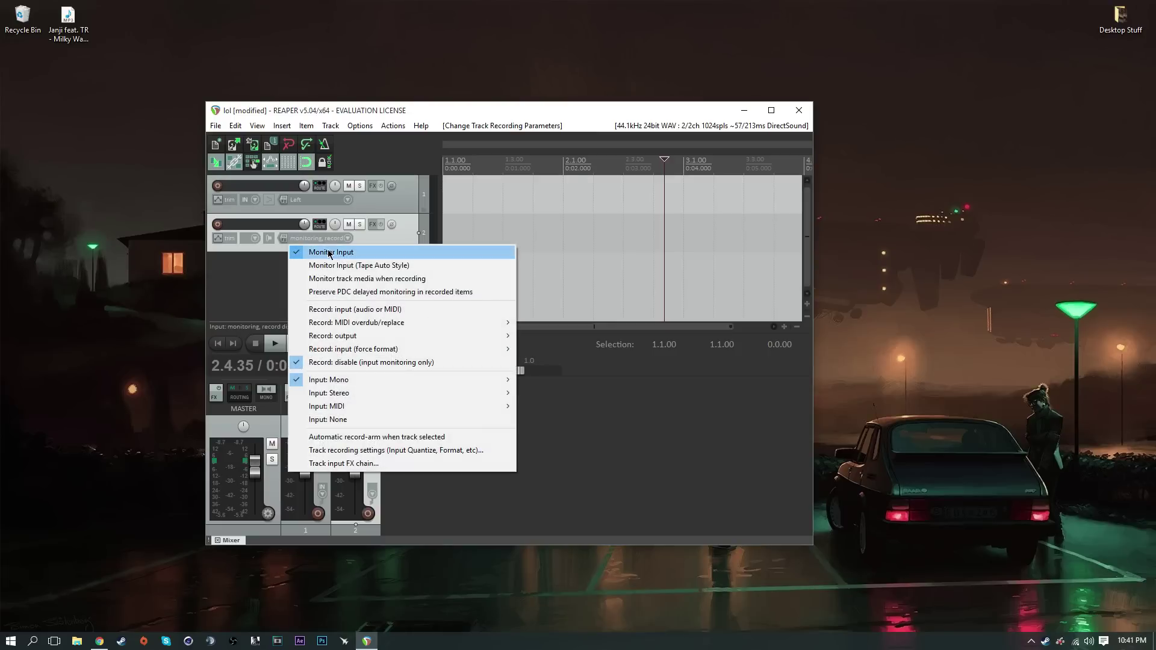
left_click(323, 257)
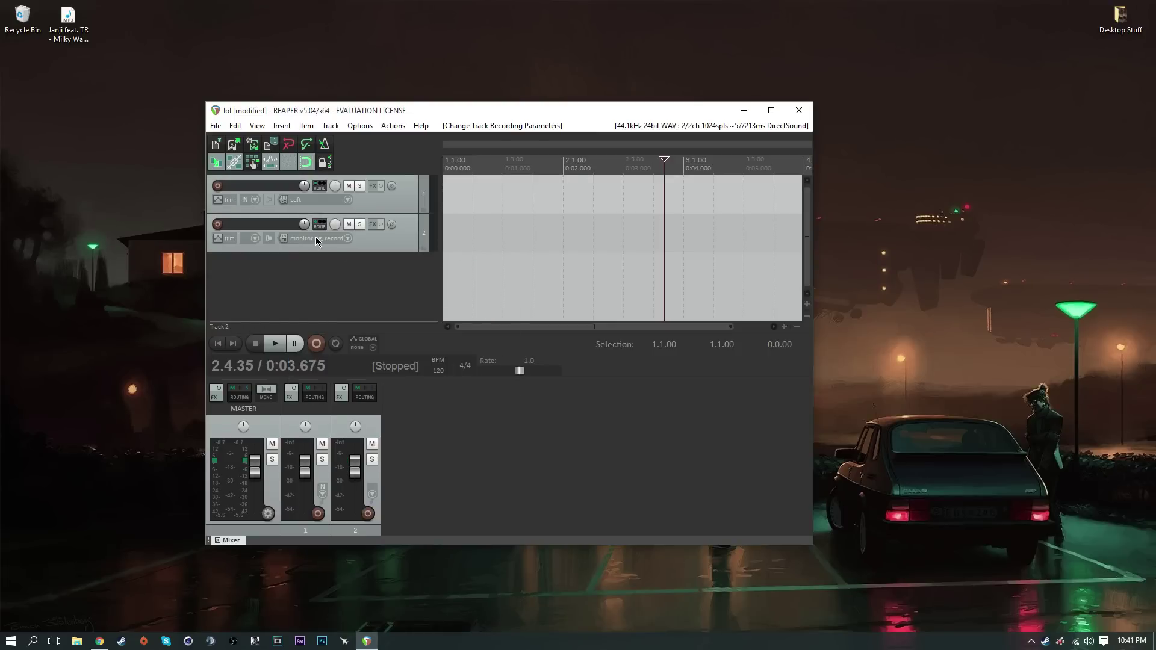
left_click(318, 239)
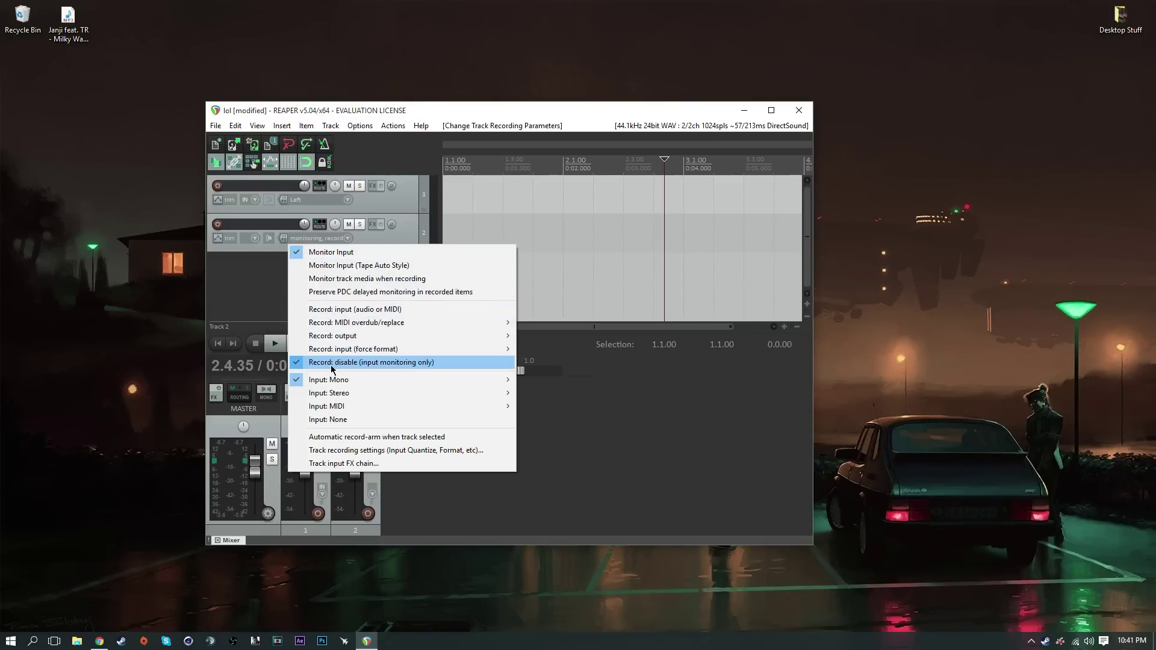
left_click(248, 312)
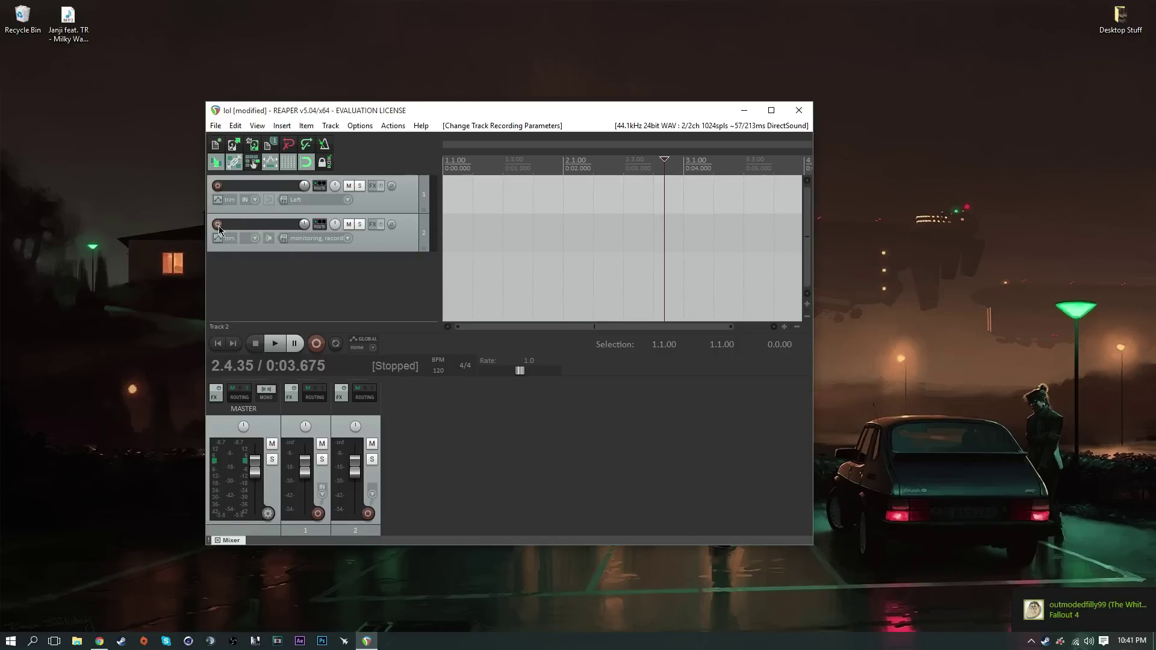
left_click(218, 225)
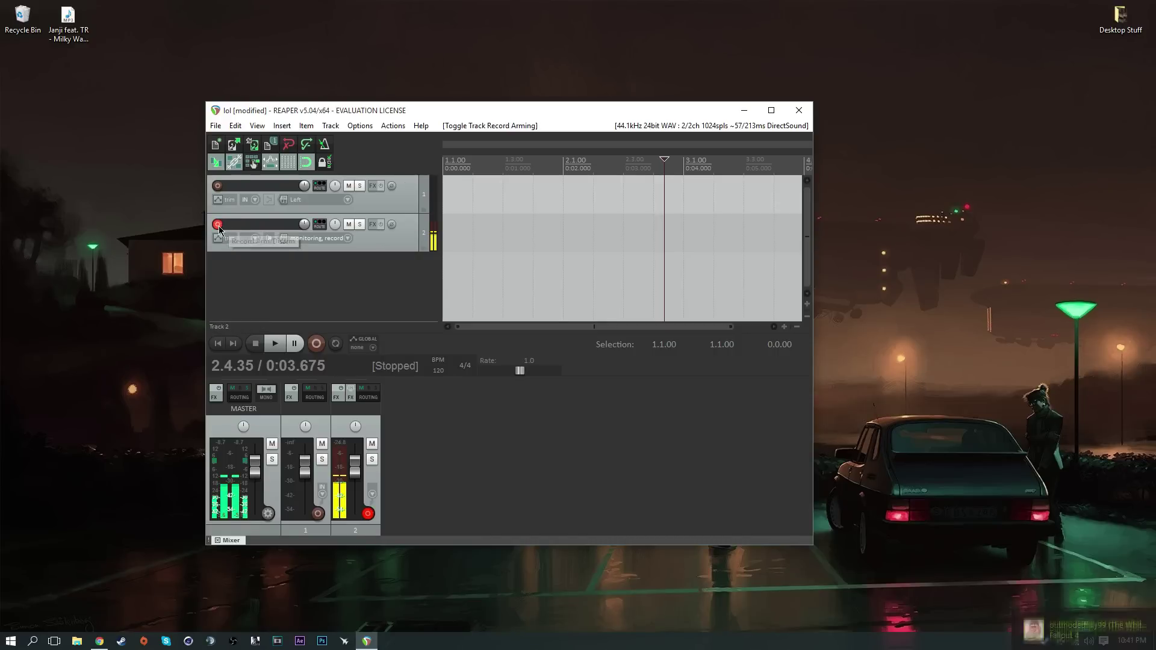
Add VST: ReaPitch (Cockos) from the Cockos plugin folder to track 2's FX chain.
left_click(371, 226)
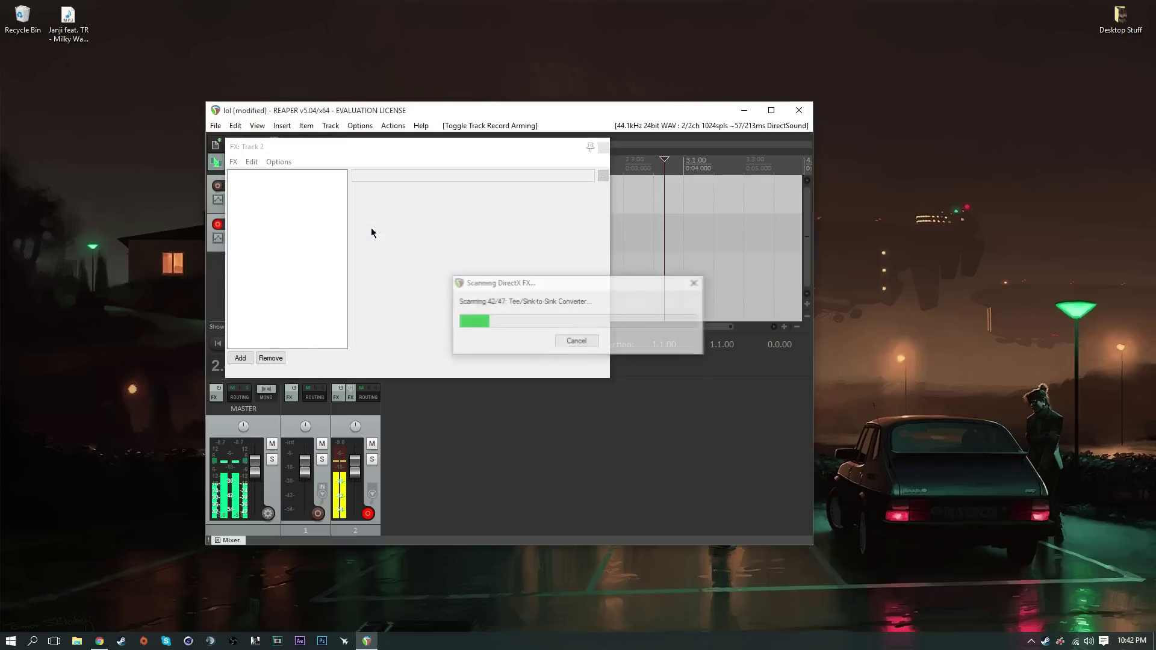
left_click_drag(532, 240, 435, 189)
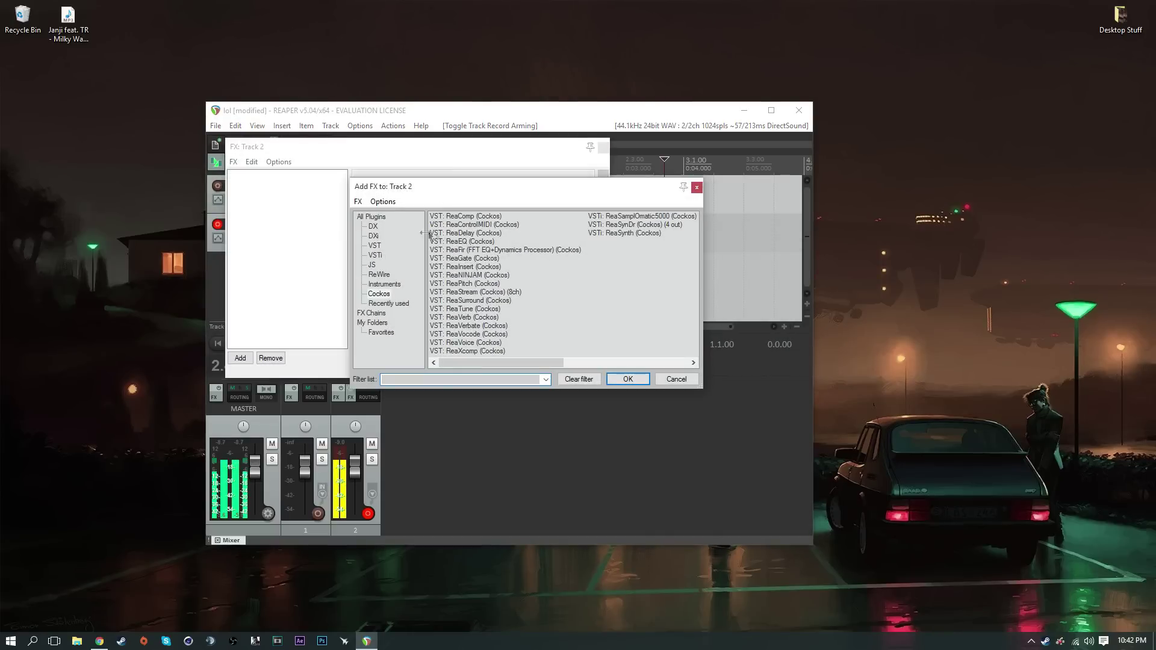
left_click(470, 285)
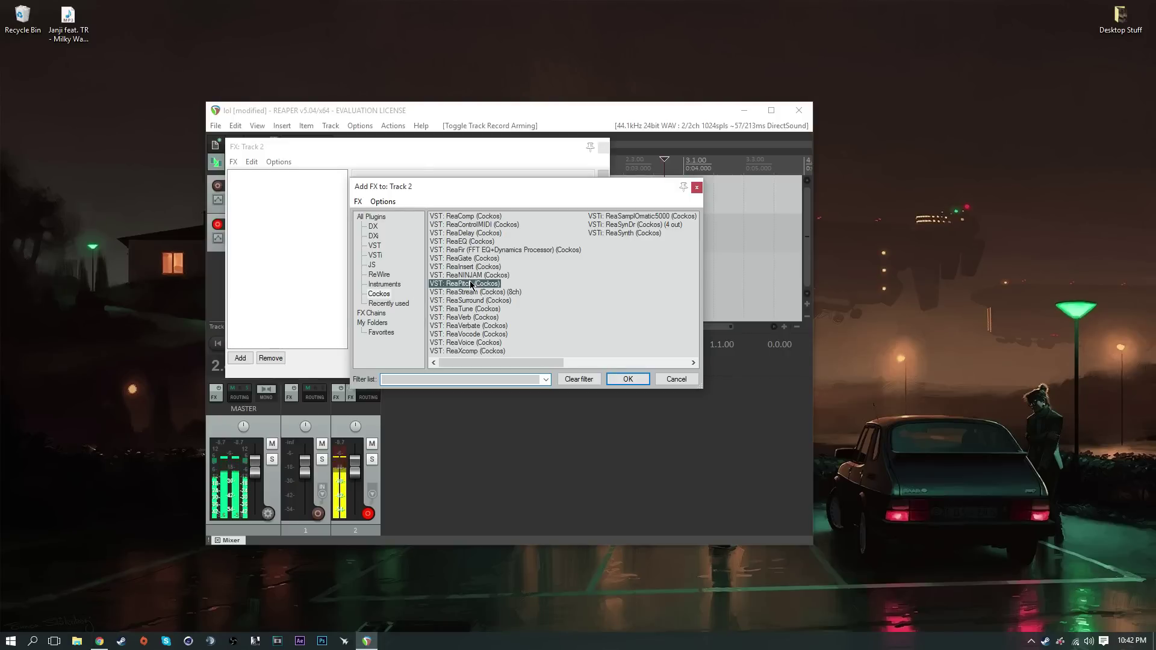
left_click(384, 295)
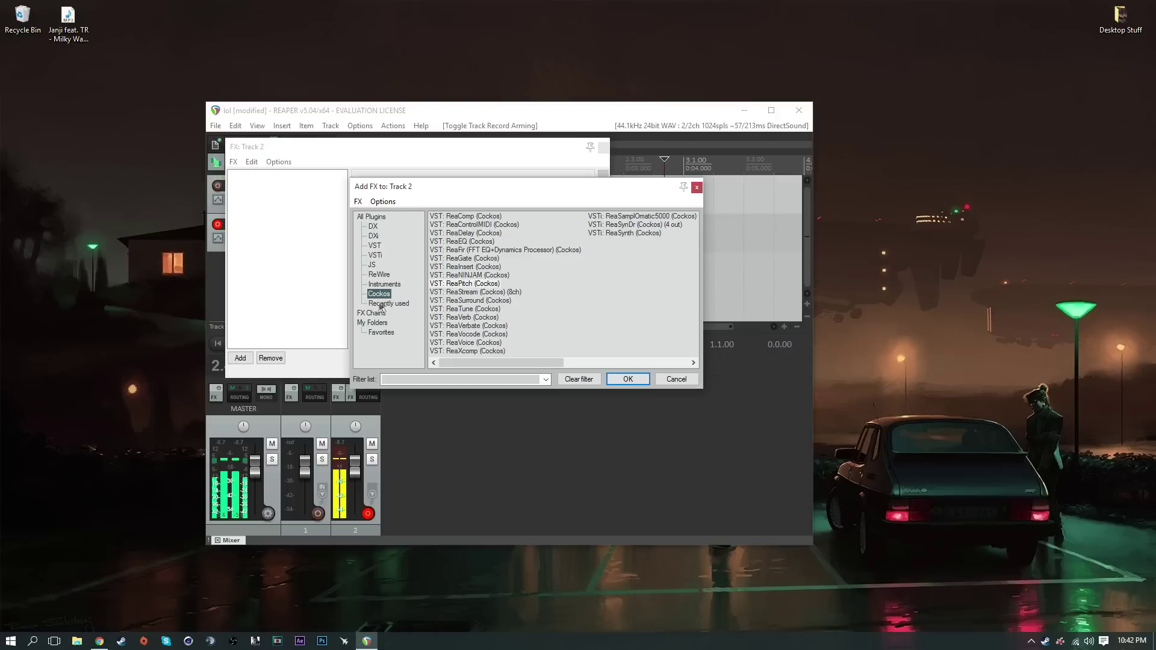
left_click(459, 284)
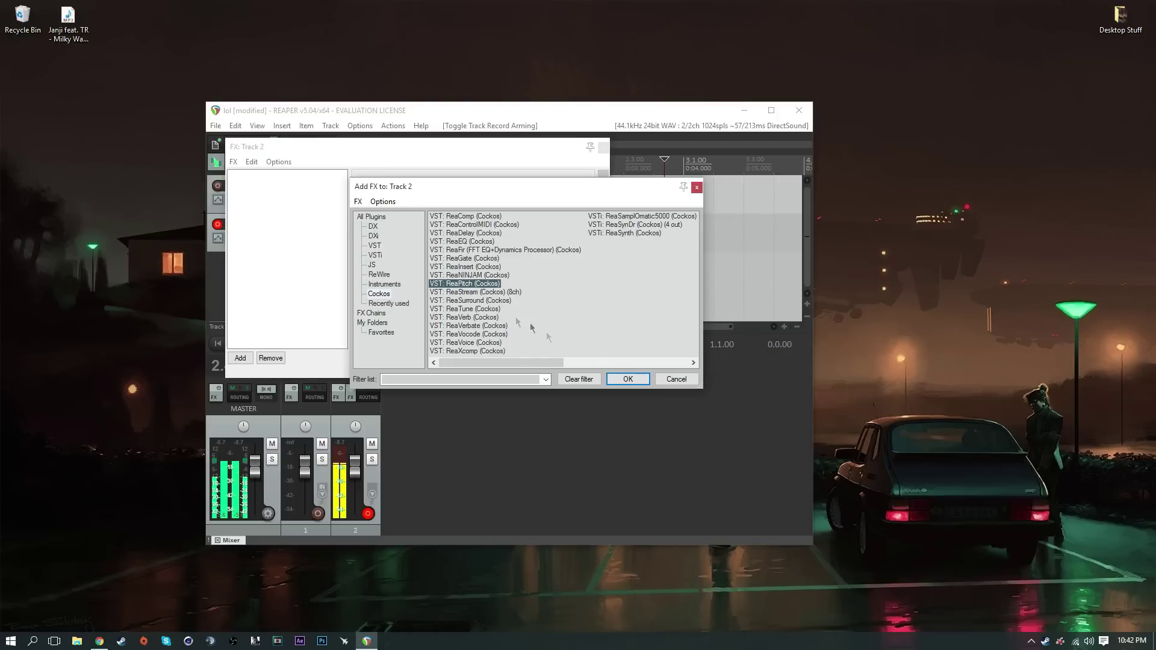
left_click(628, 379)
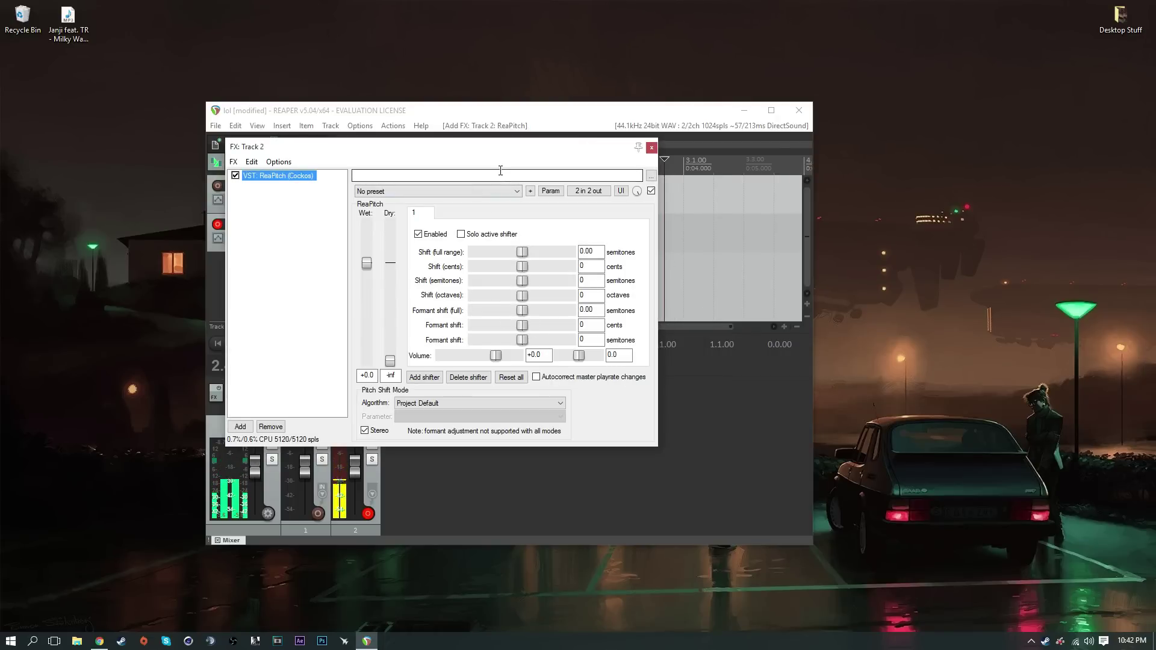
left_click_drag(458, 147, 470, 138)
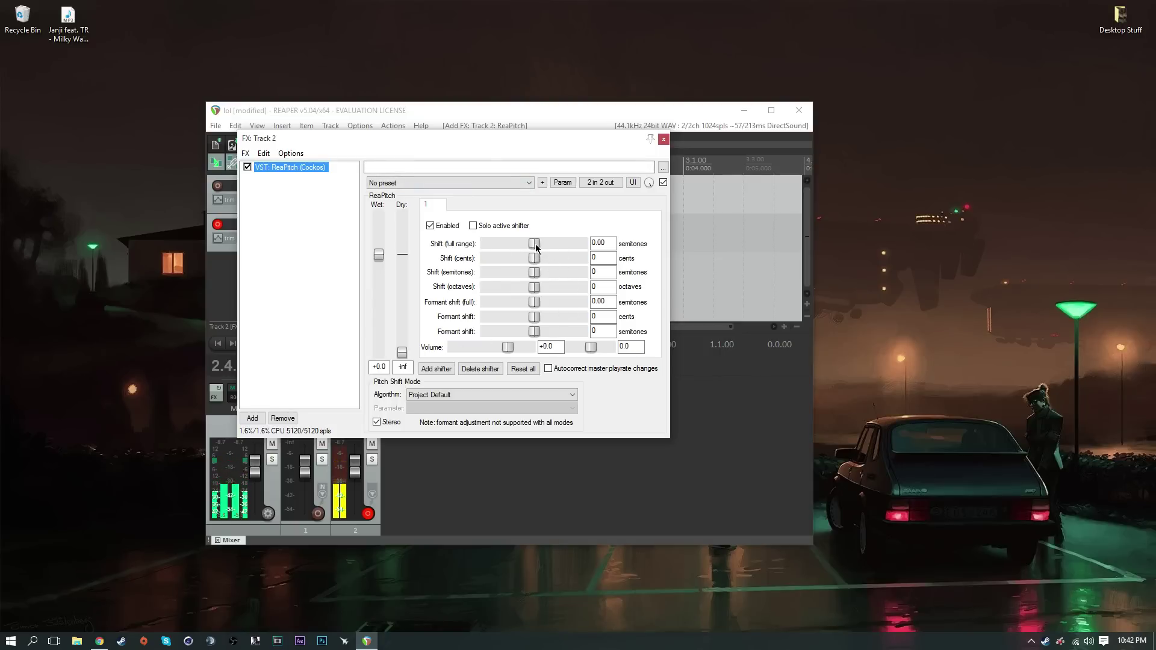
left_click_drag(536, 248, 582, 246)
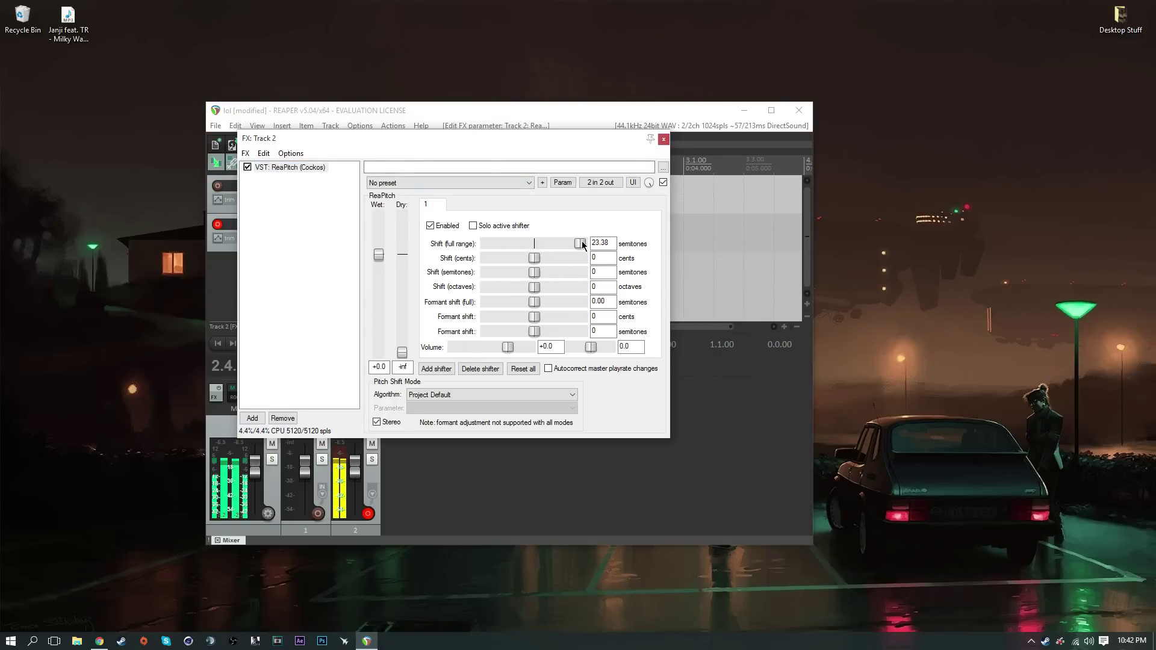
left_click_drag(582, 244, 544, 240)
scroll(545, 244, "up", 5)
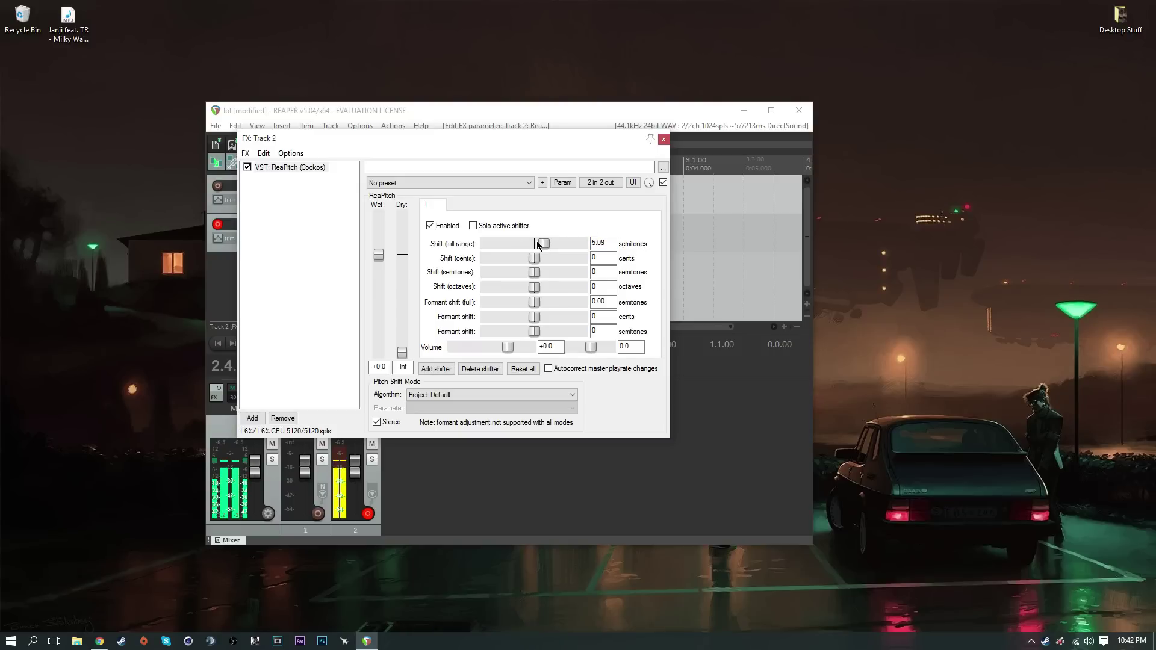
scroll(537, 244, "up", 15)
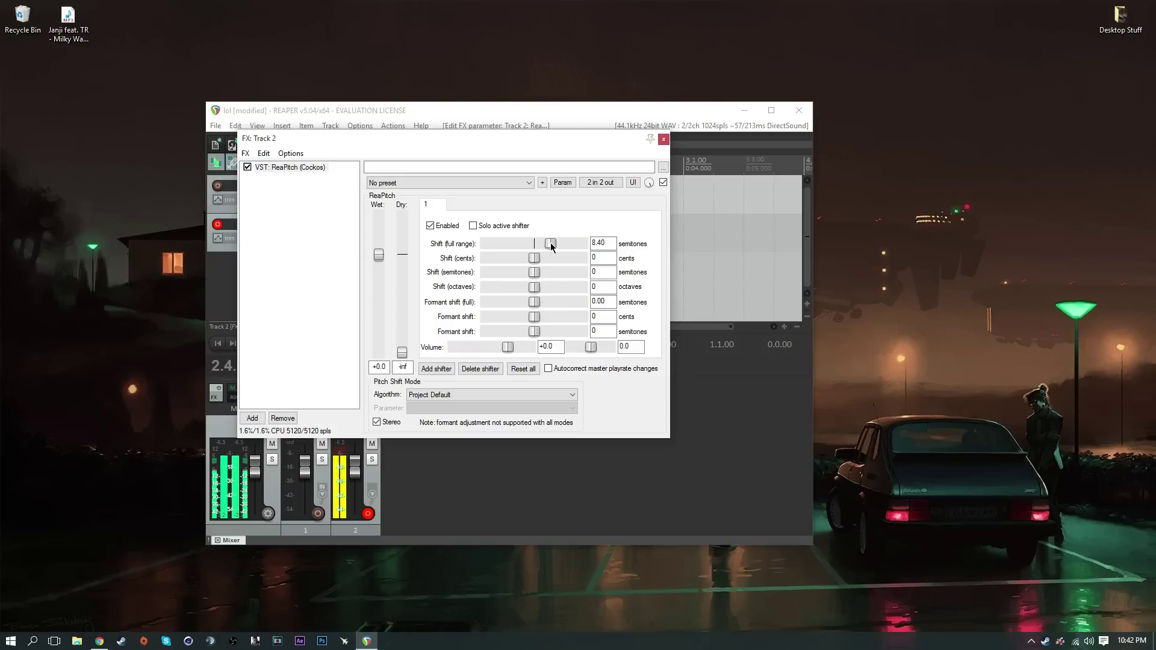
scroll(549, 244, "down", 9)
left_click_drag(547, 245, 525, 239)
left_click_drag(526, 245, 528, 246)
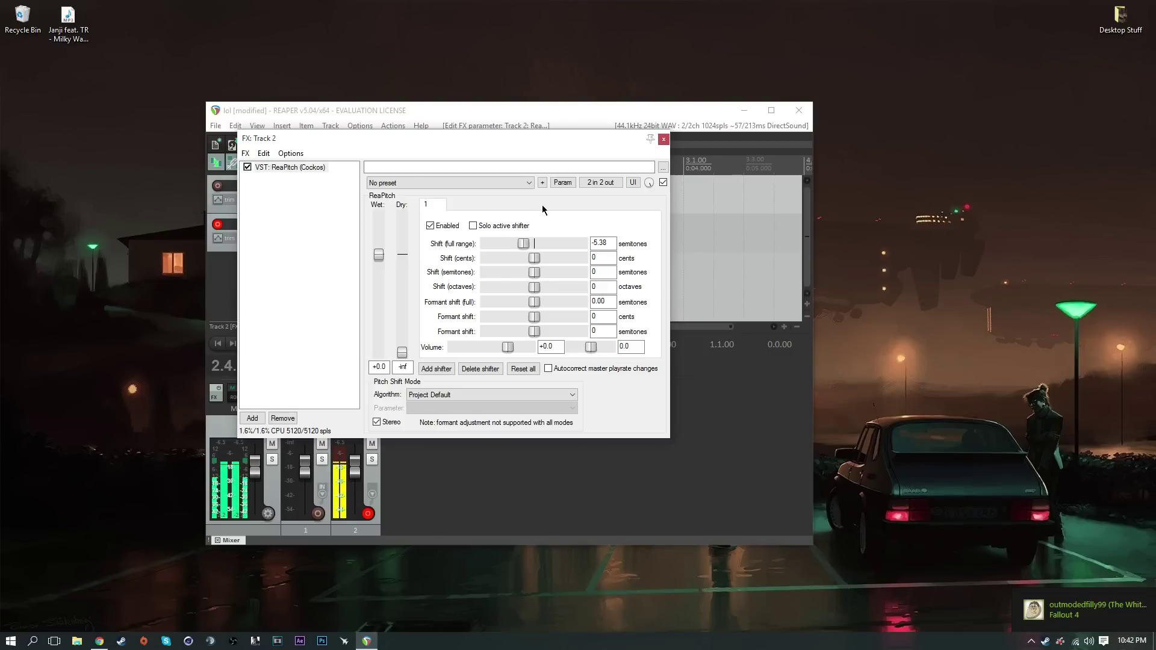
mouse_move(522, 243)
left_mouse_down()
mouse_move(487, 243)
mouse_move(532, 245)
left_mouse_up()
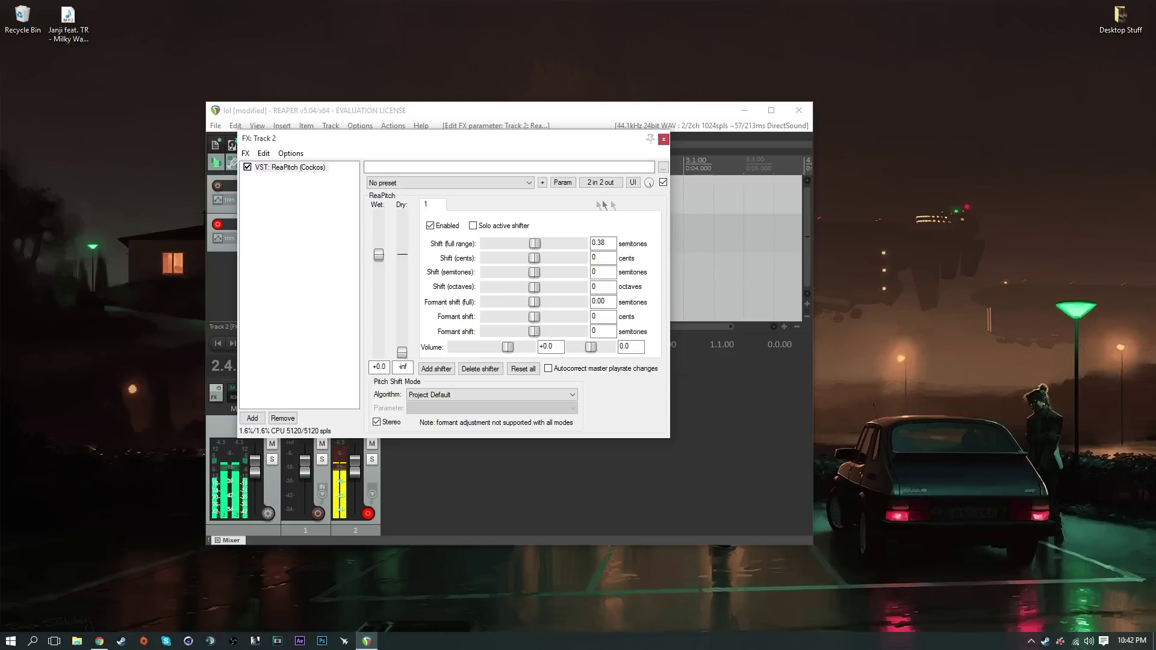
double_click(601, 243)
type("0")
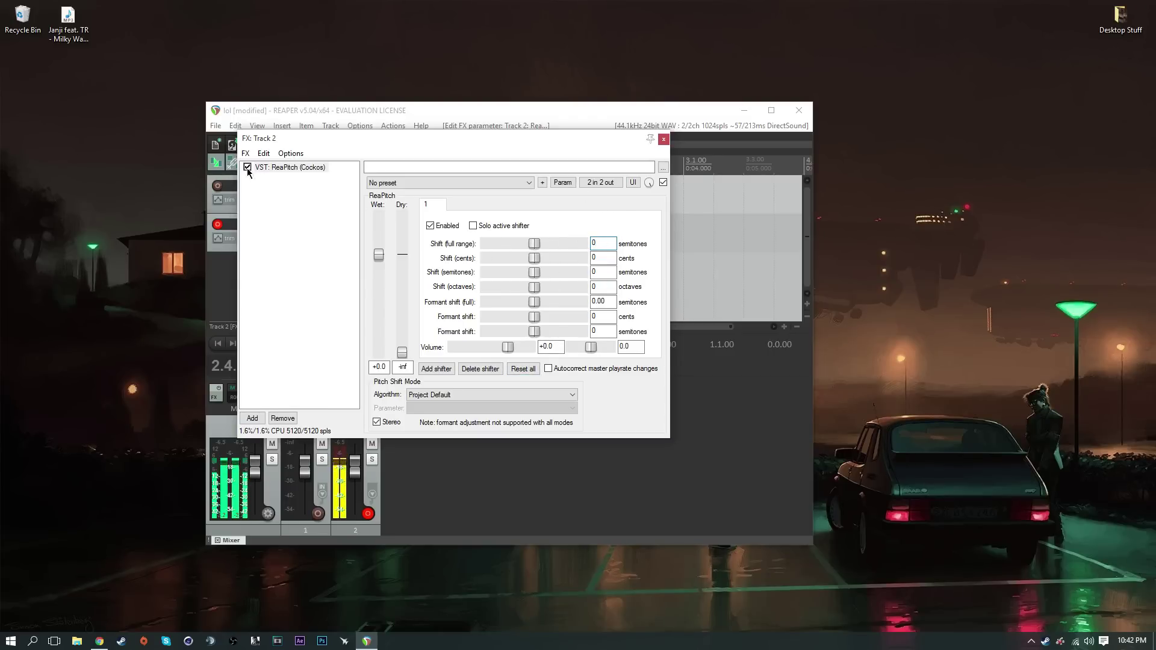
left_click(662, 141)
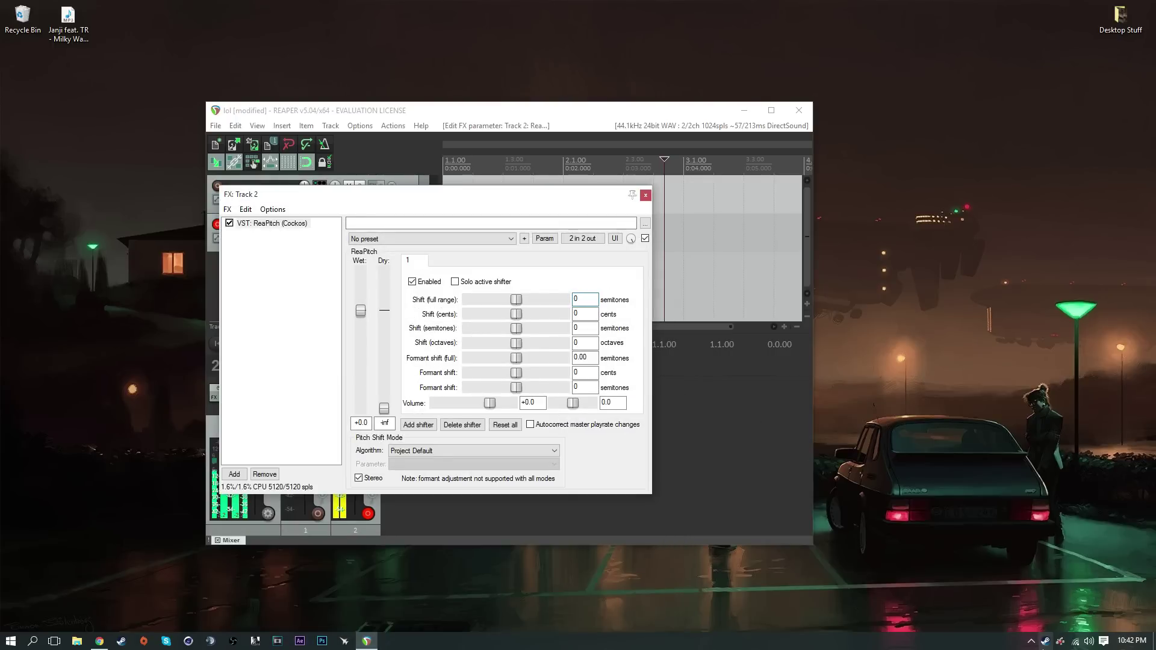
right_click(1045, 641)
Open Steam's Settings Voice page and choose Change device to list Windows recording devices.
left_click(936, 515)
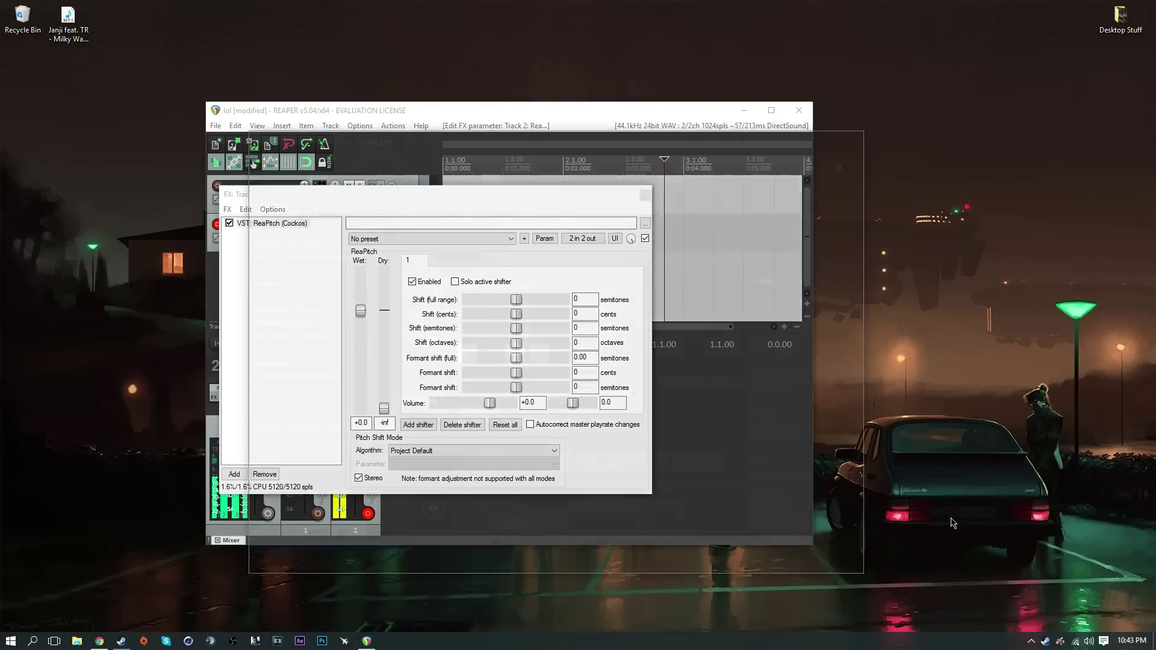
left_click(260, 143)
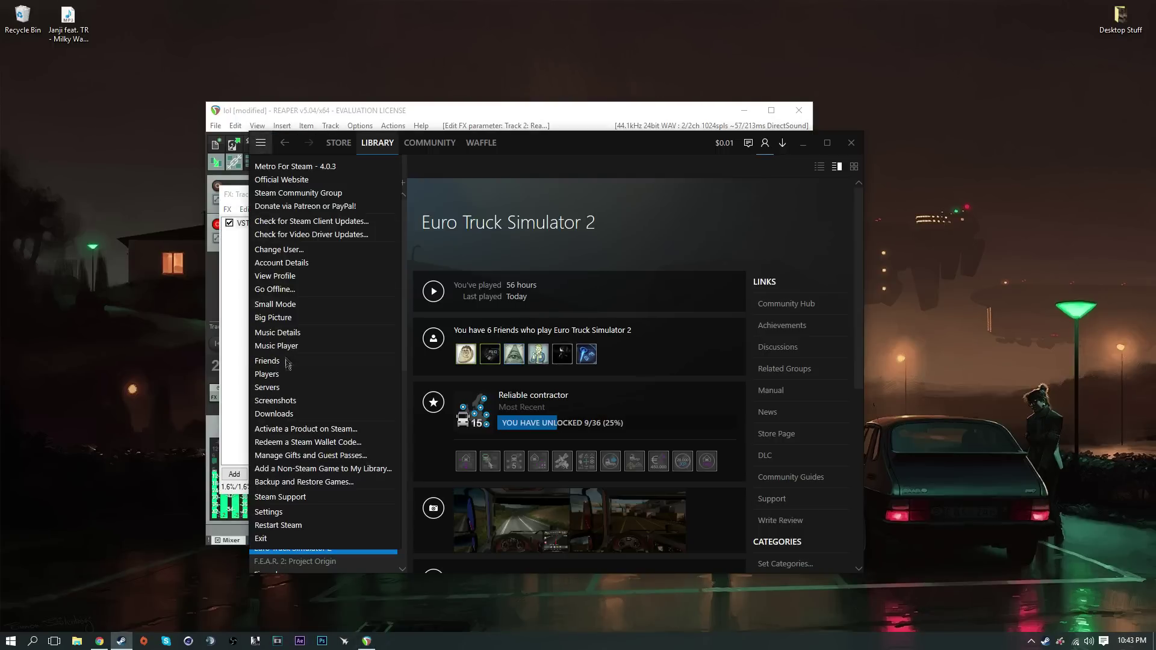
left_click(269, 512)
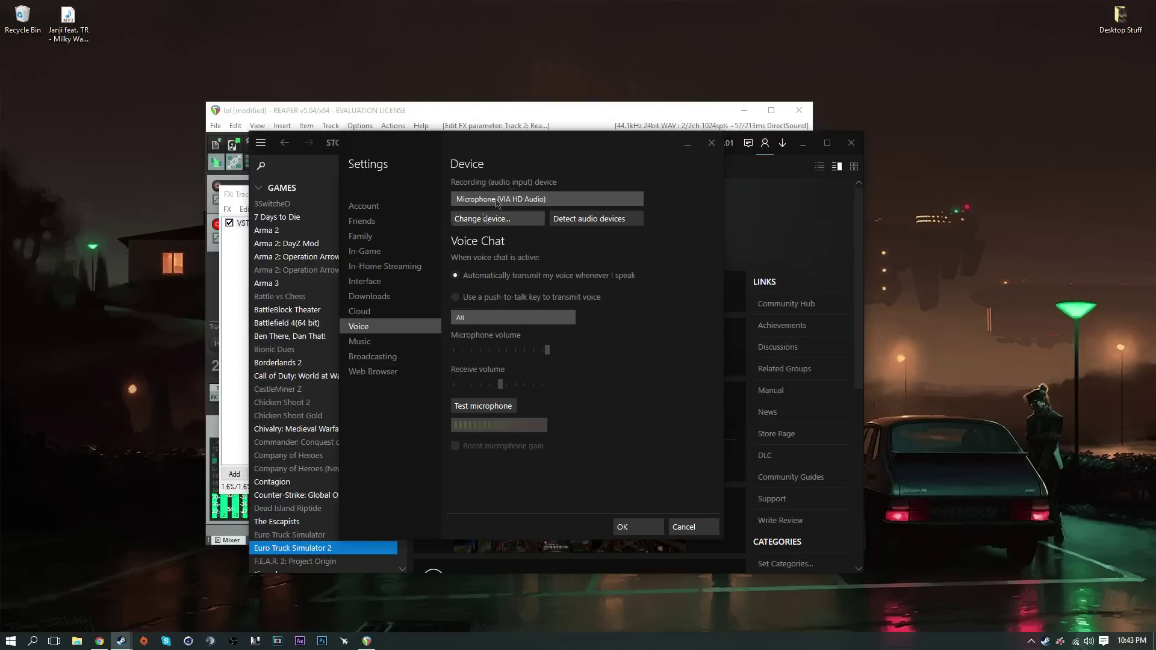
left_click_drag(536, 150, 534, 129)
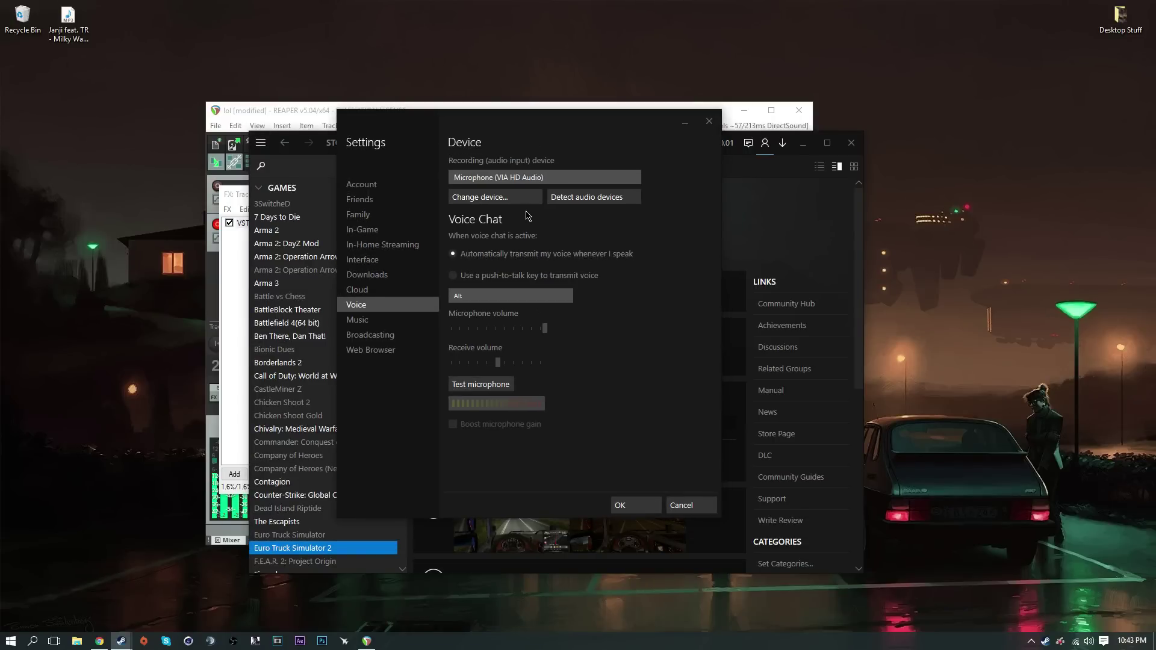
left_click(476, 202)
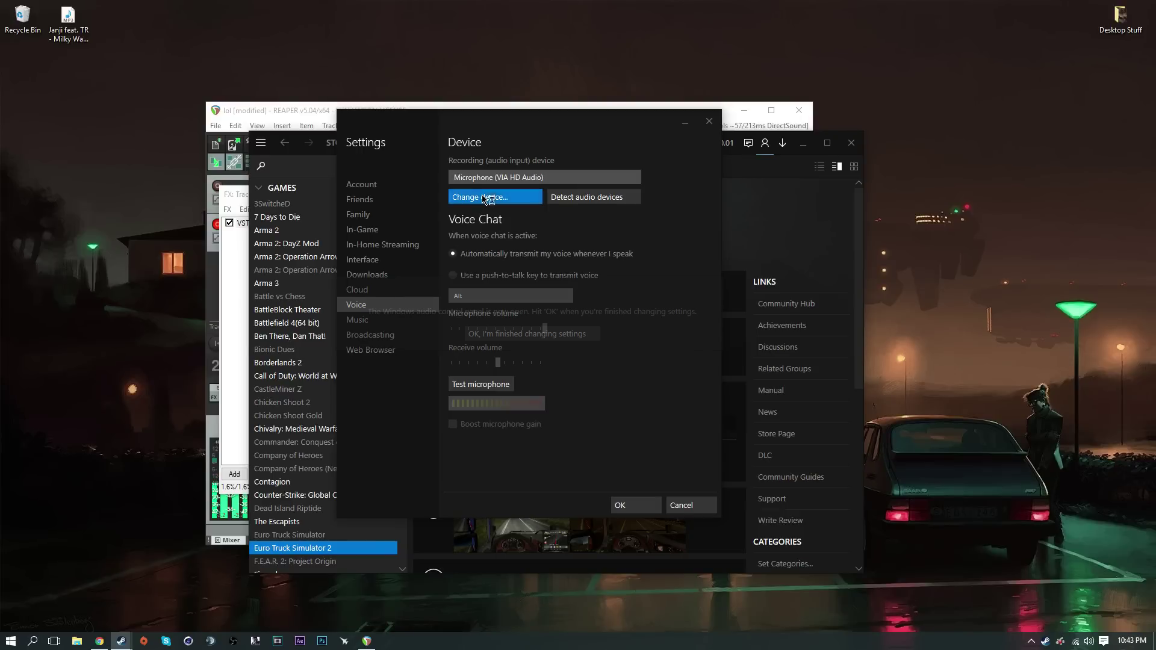
Make CABLE Output the default recording device in Windows Sound settings.
left_click_drag(193, 36, 346, 99)
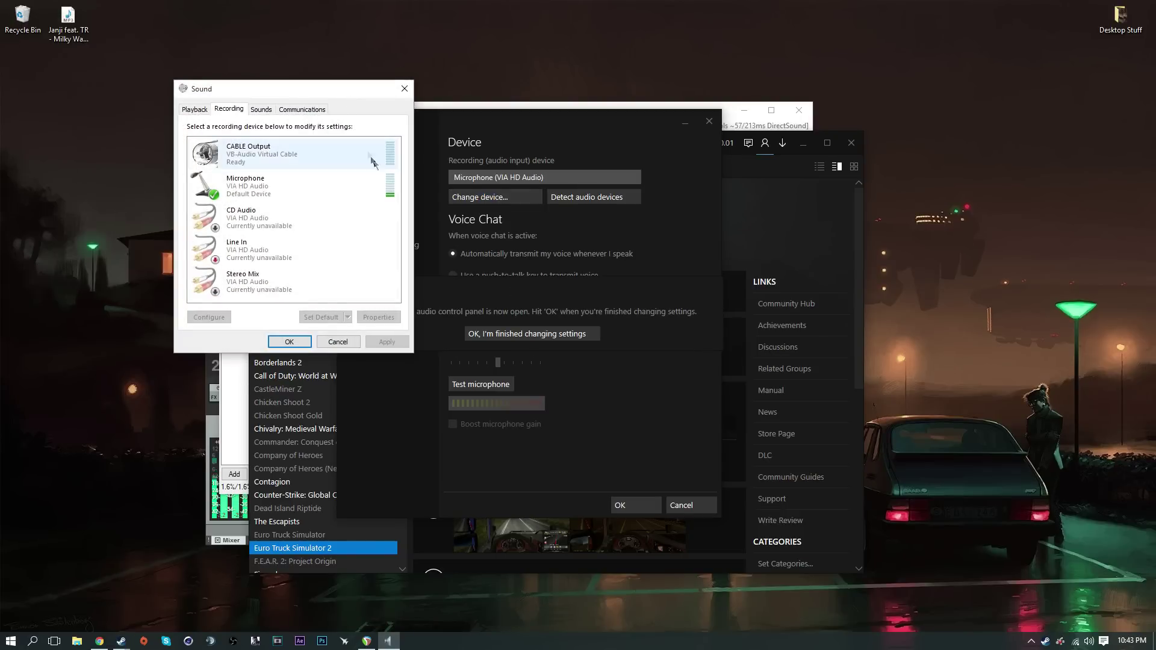
left_click(335, 146)
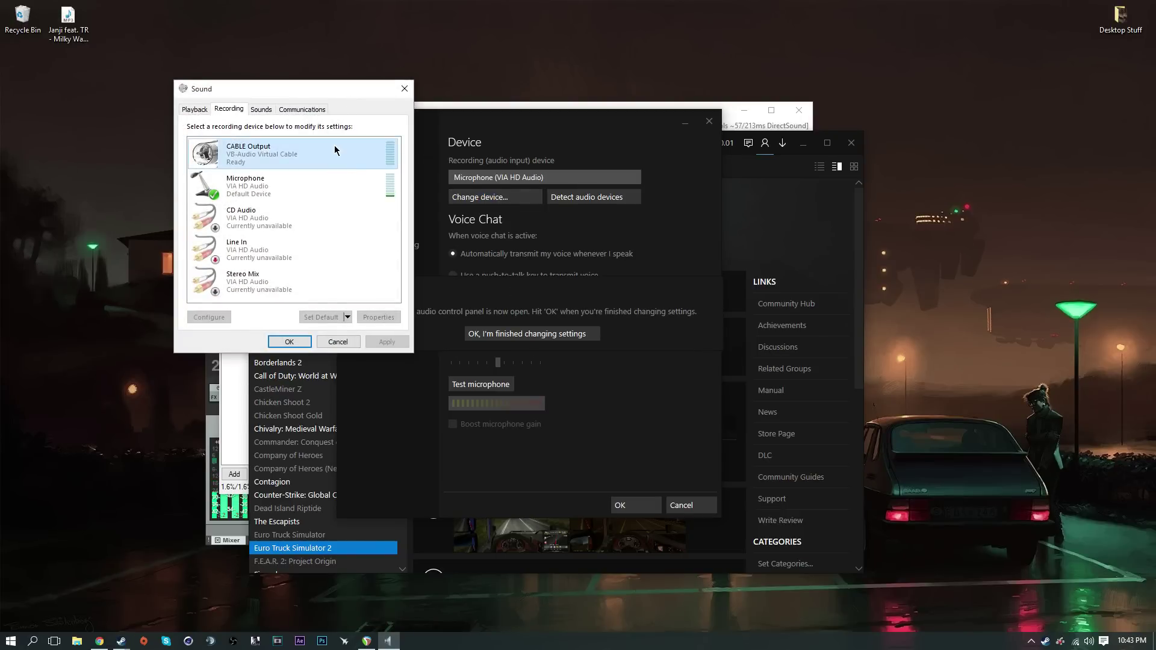
right_click(335, 146)
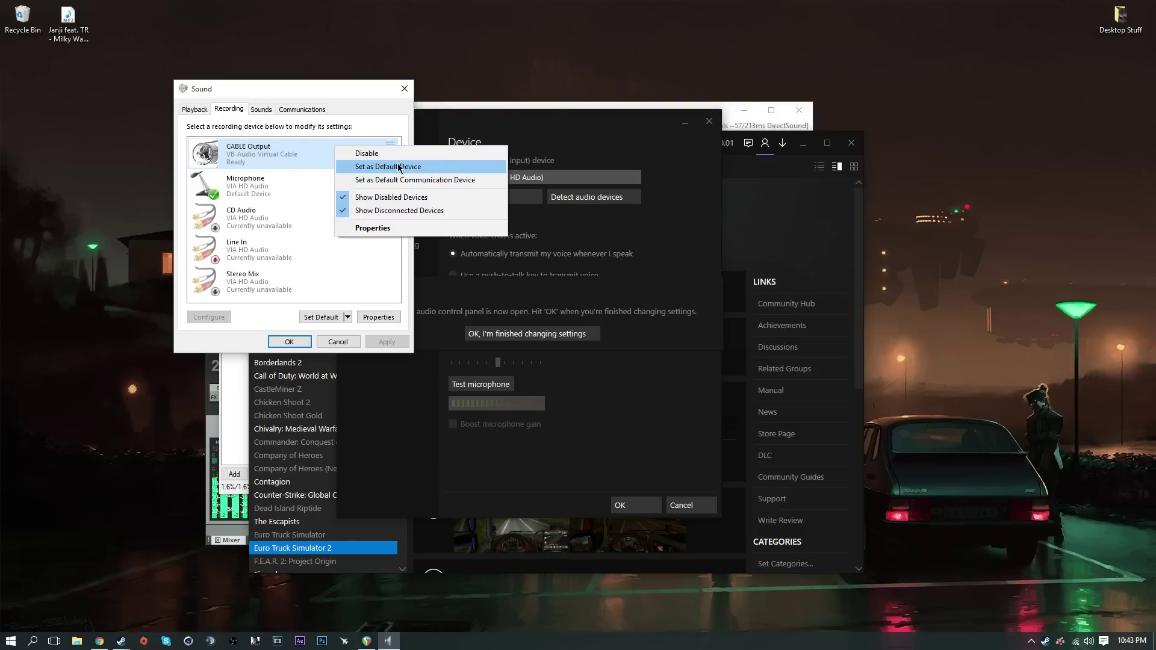
left_click(290, 342)
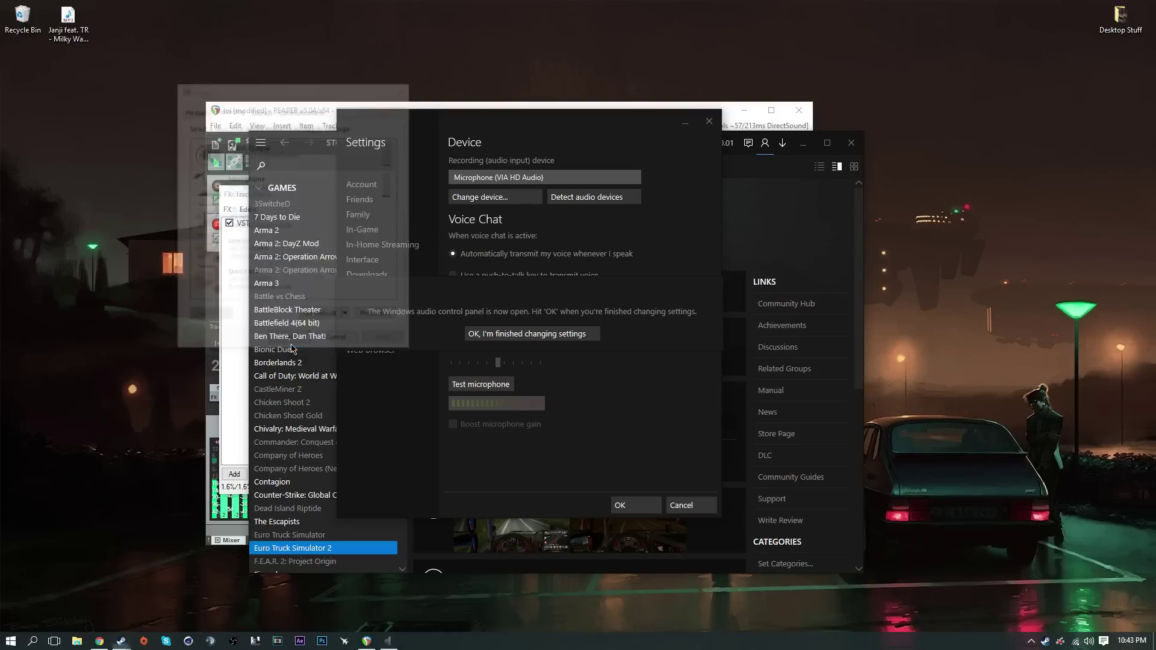
Confirm the Windows audio changes are finished and save the Steam voice settings.
left_click(507, 334)
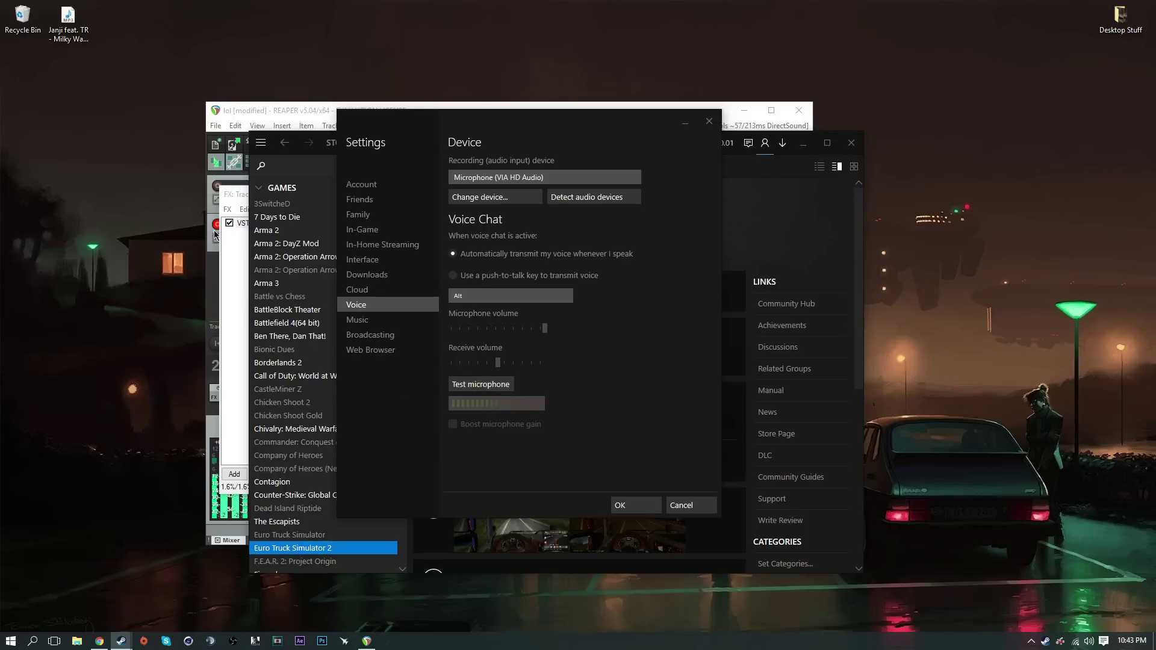
left_click_drag(596, 125, 505, 80)
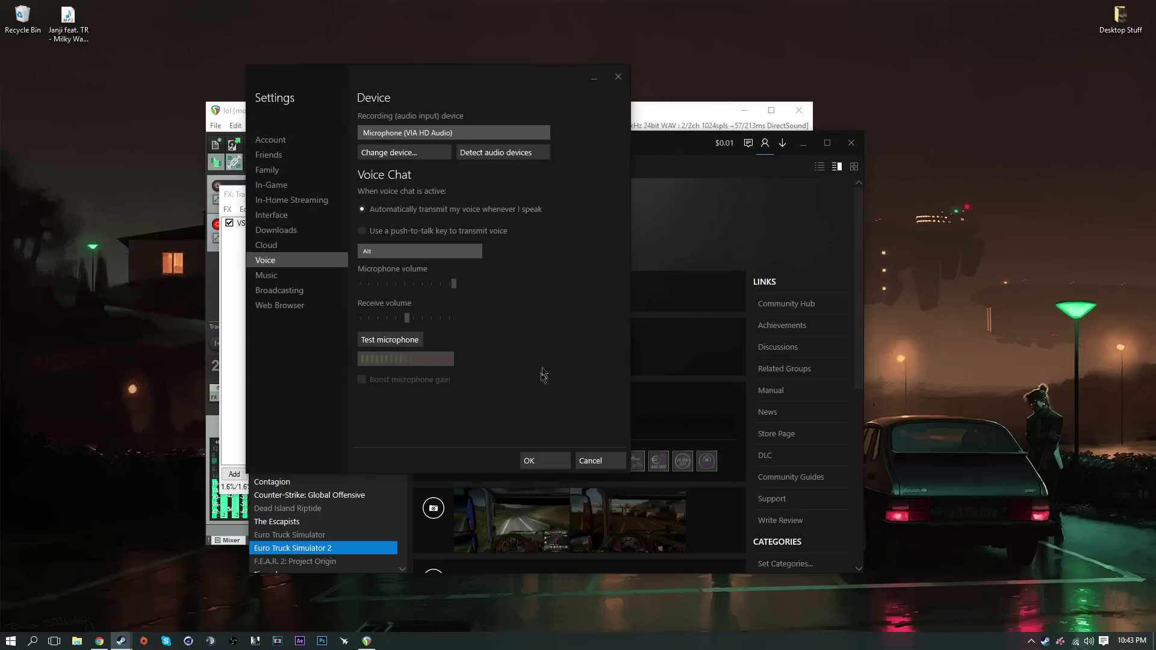
left_click(559, 463)
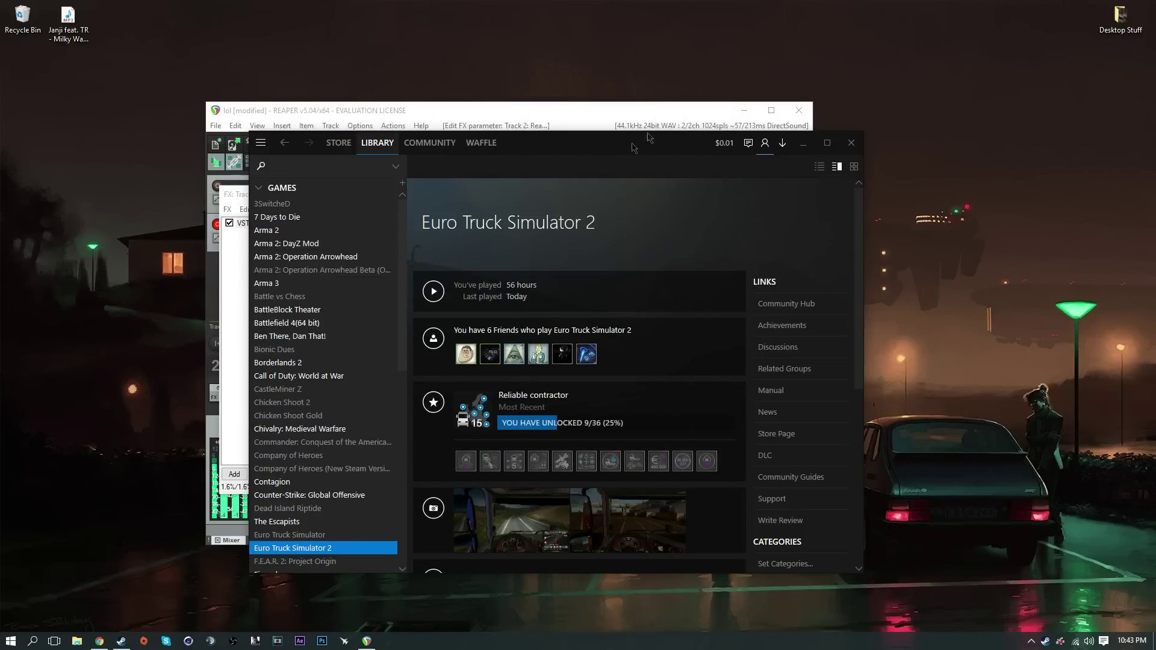
Minimize Steam and bring REAPER's Track 2 ReaPitch effects window into view.
left_click(803, 145)
left_click_drag(594, 113, 591, 108)
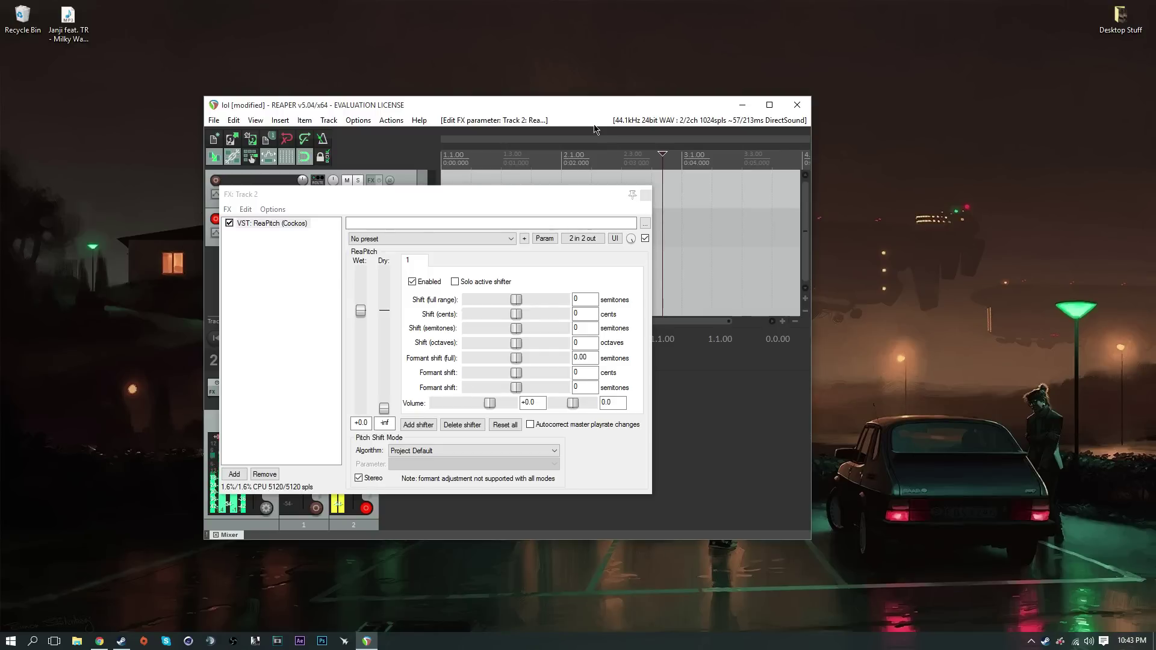
left_click_drag(542, 193, 556, 151)
Bypass the ReaPitch effect in Track 2's FX chain.
right_click(303, 202)
left_click(356, 220)
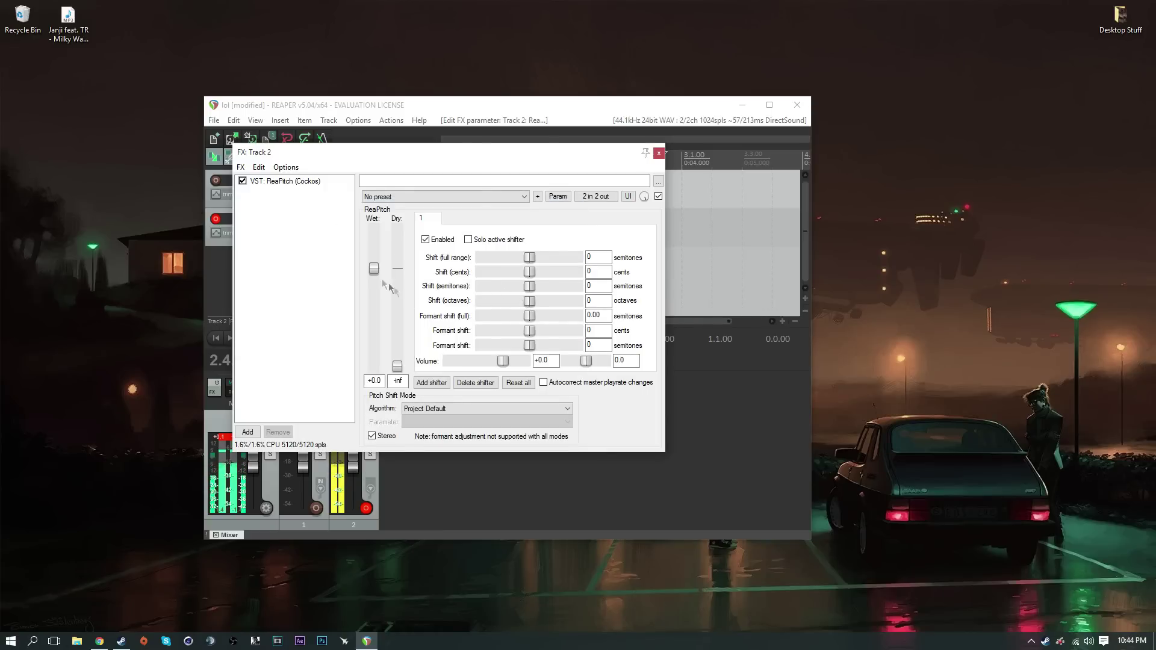
right_click(297, 207)
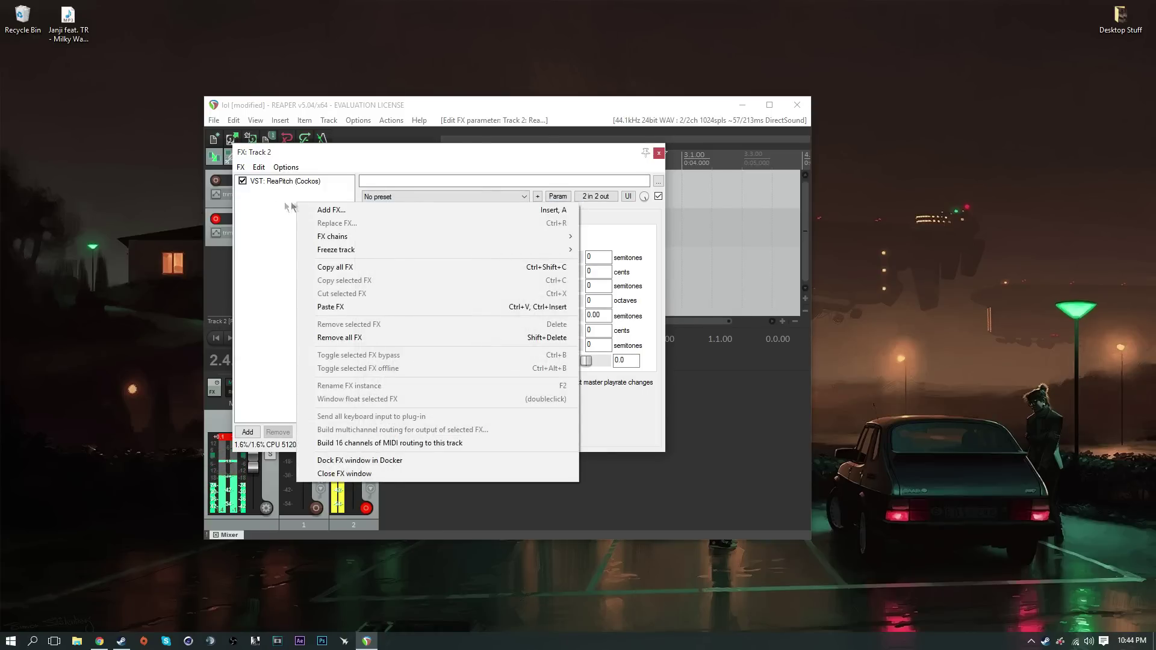
left_click(243, 181)
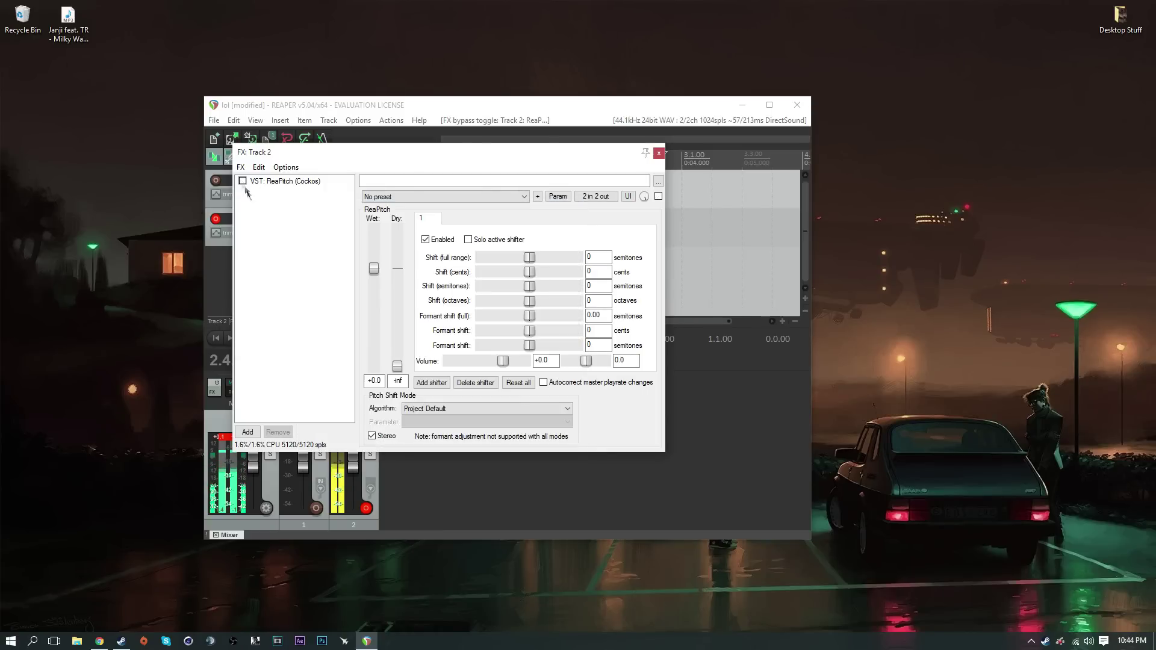
Add the Cockos ReaTune plugin to Track 2's effects chain.
right_click(265, 232)
left_click(289, 238)
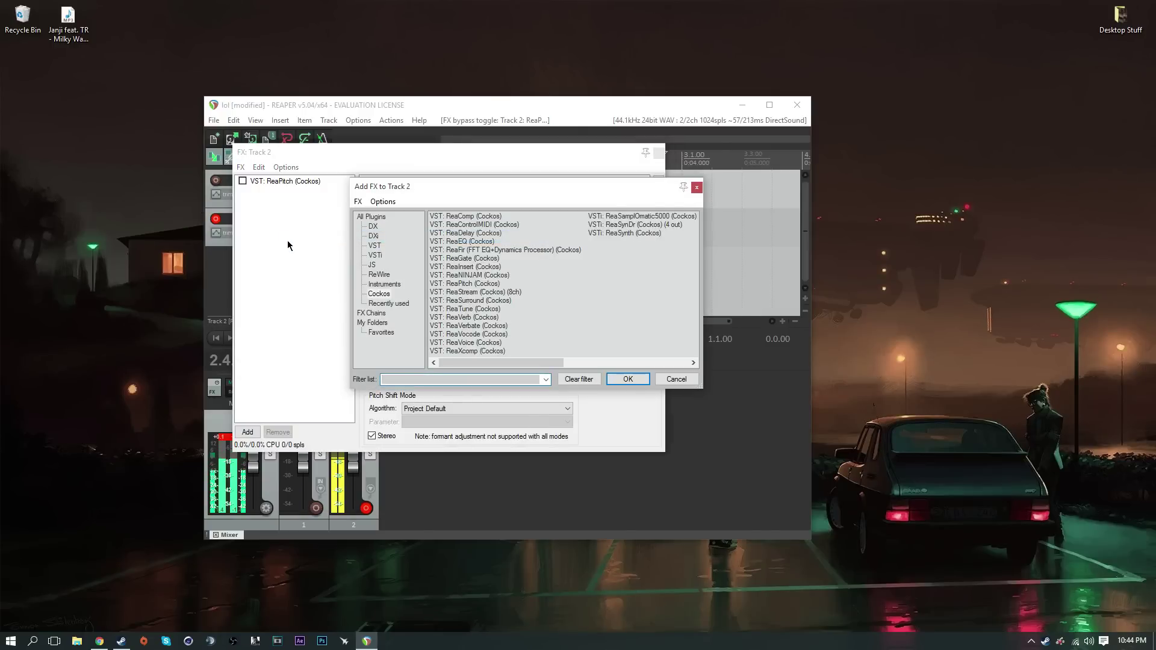
left_click(391, 295)
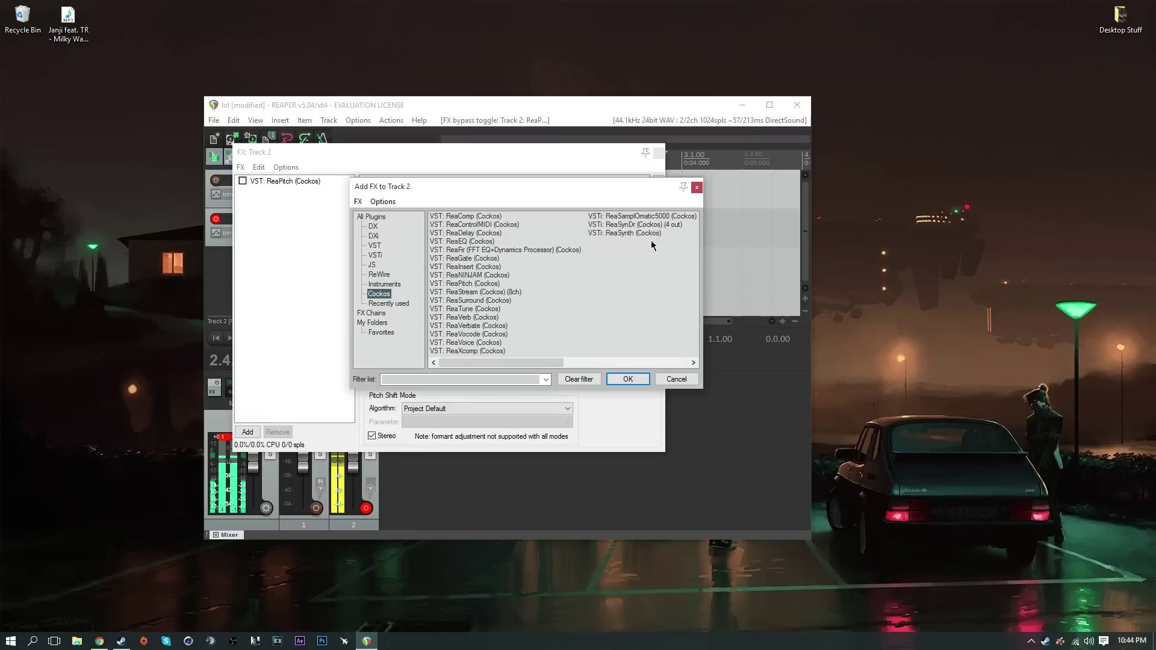
left_click(490, 311)
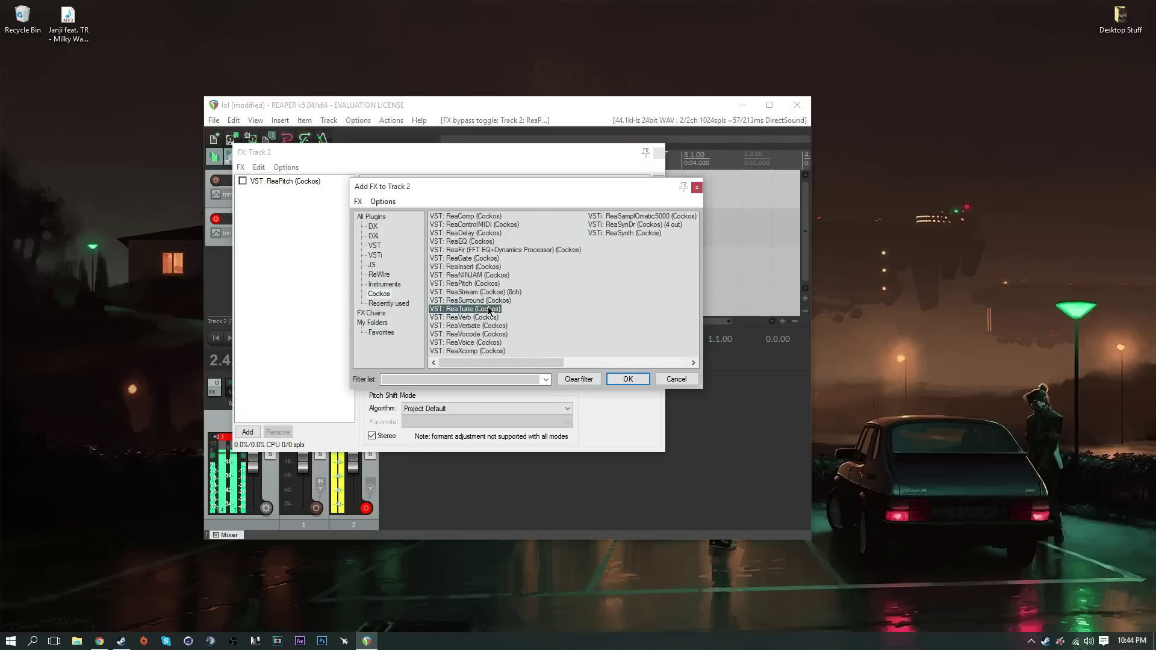
left_click(628, 379)
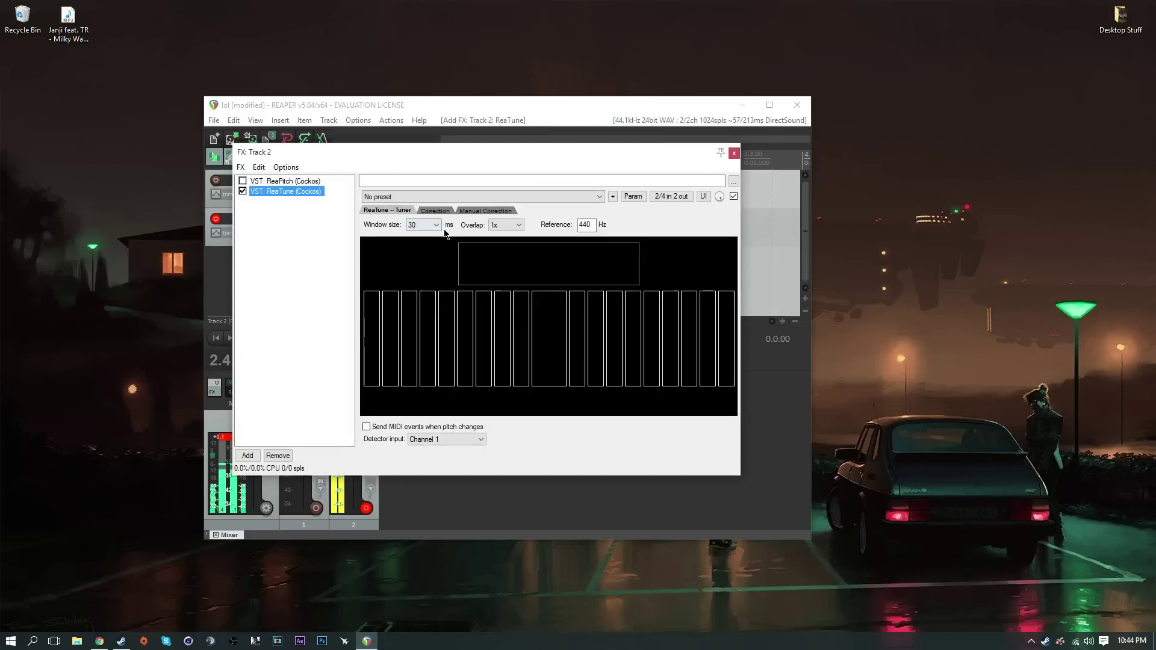
Turn on ReaTune's automatic pitch correction in the key of F Major.
left_click(437, 210)
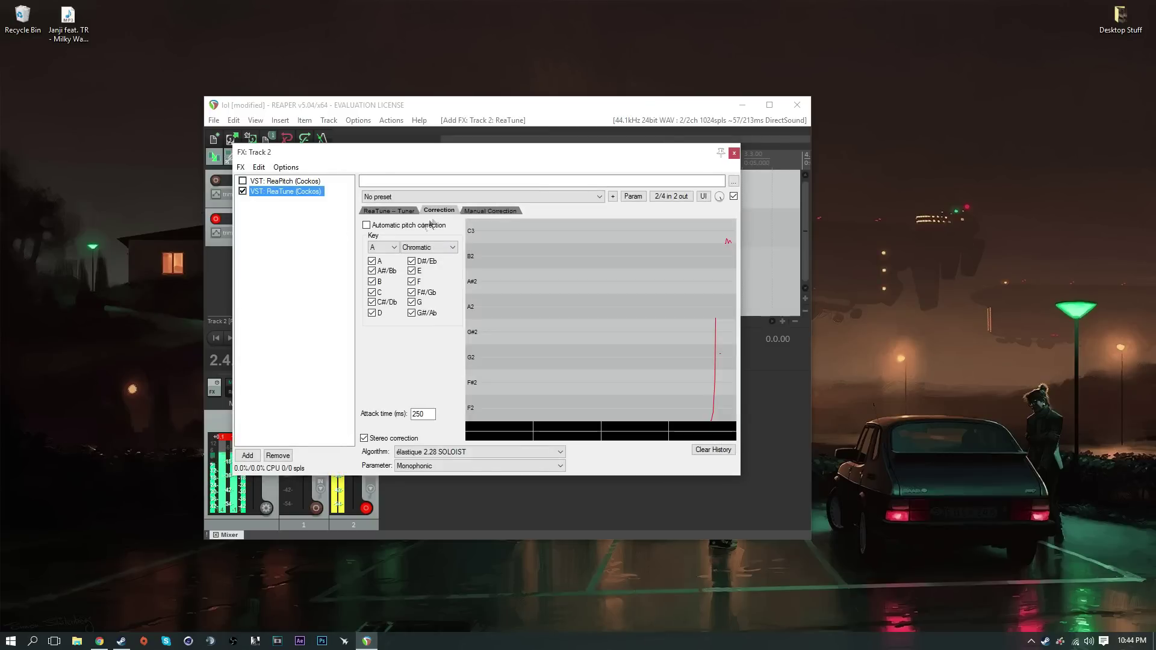
left_click(367, 226)
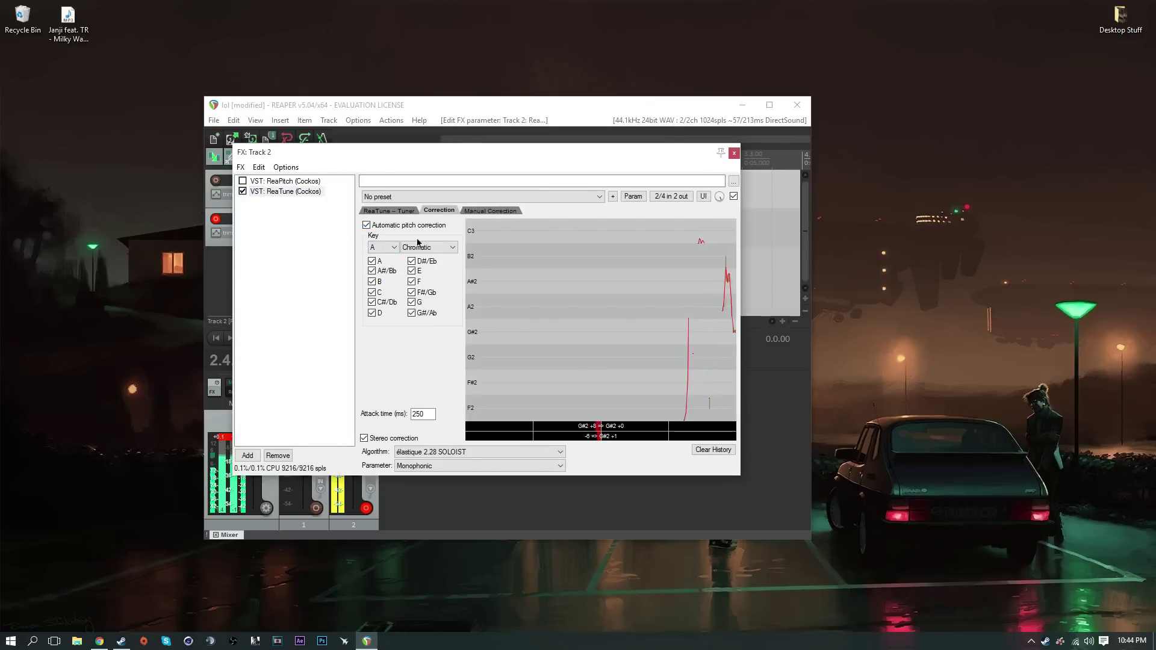
left_click(386, 247)
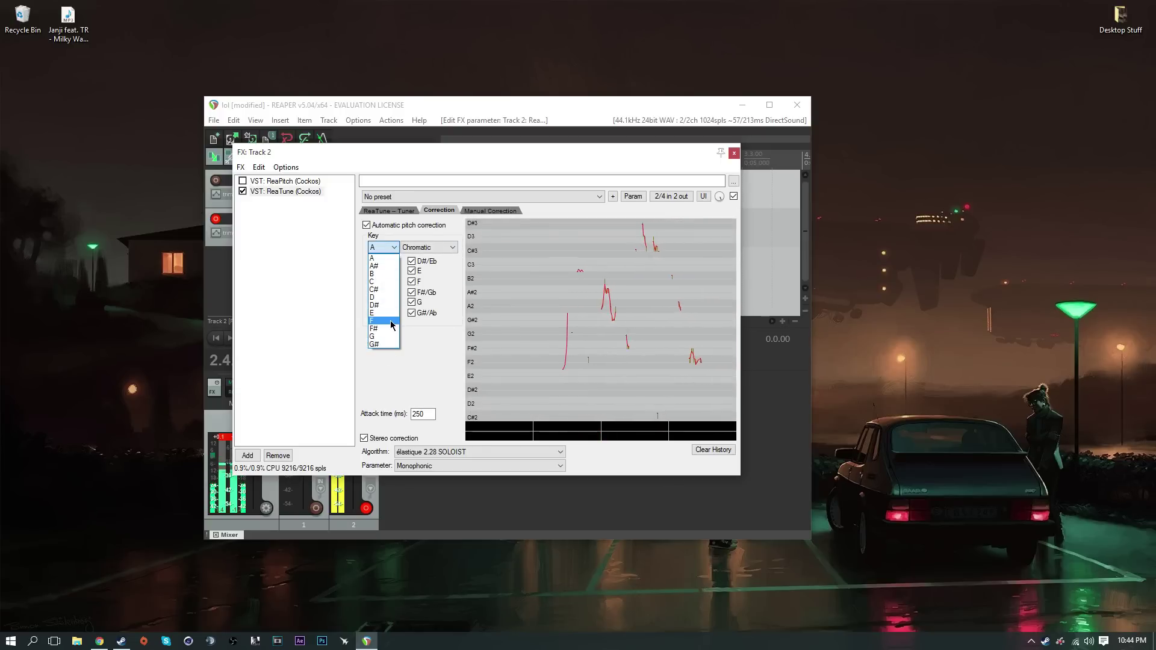
left_click(391, 325)
left_click(385, 247)
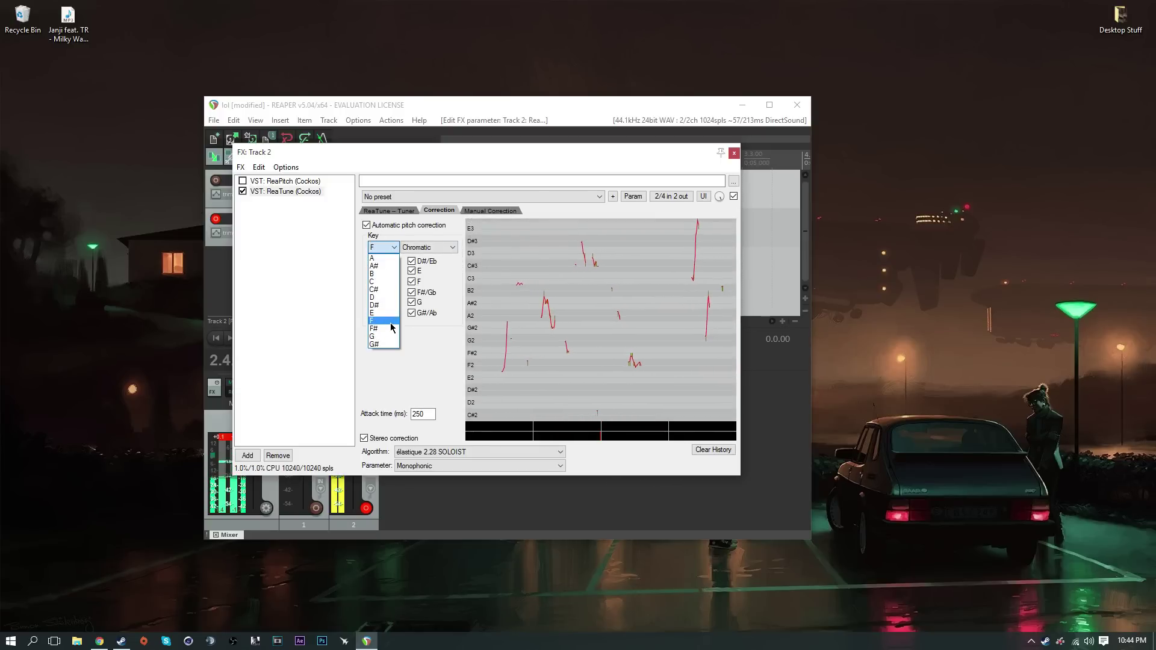
left_click(391, 323)
left_click(428, 247)
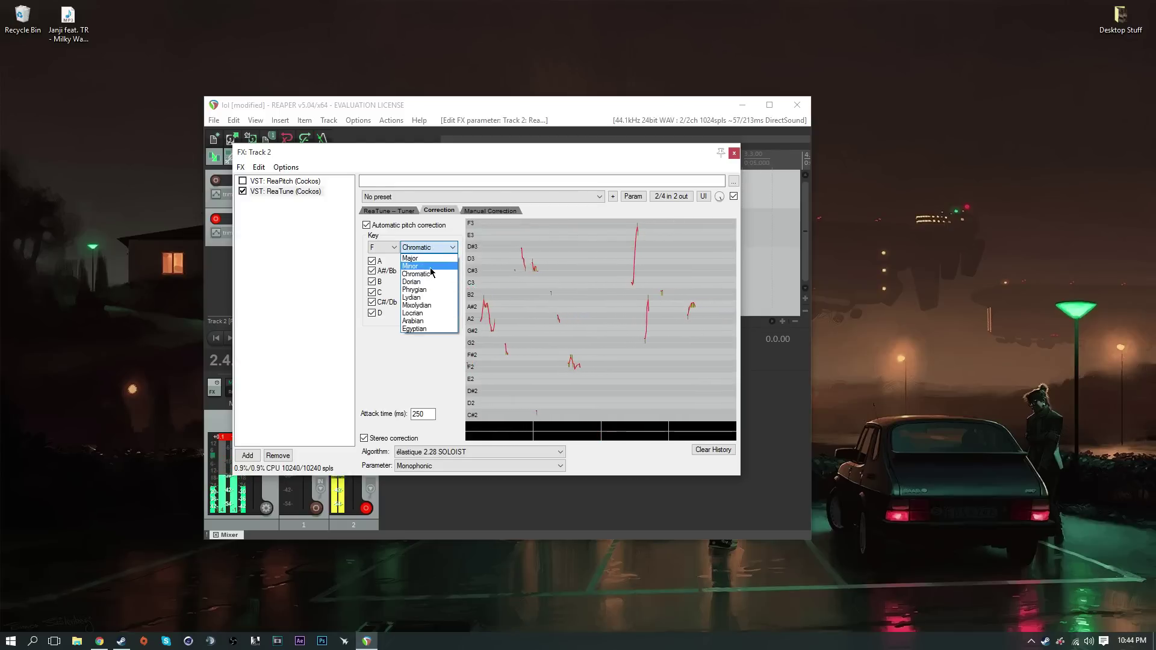
left_click(430, 258)
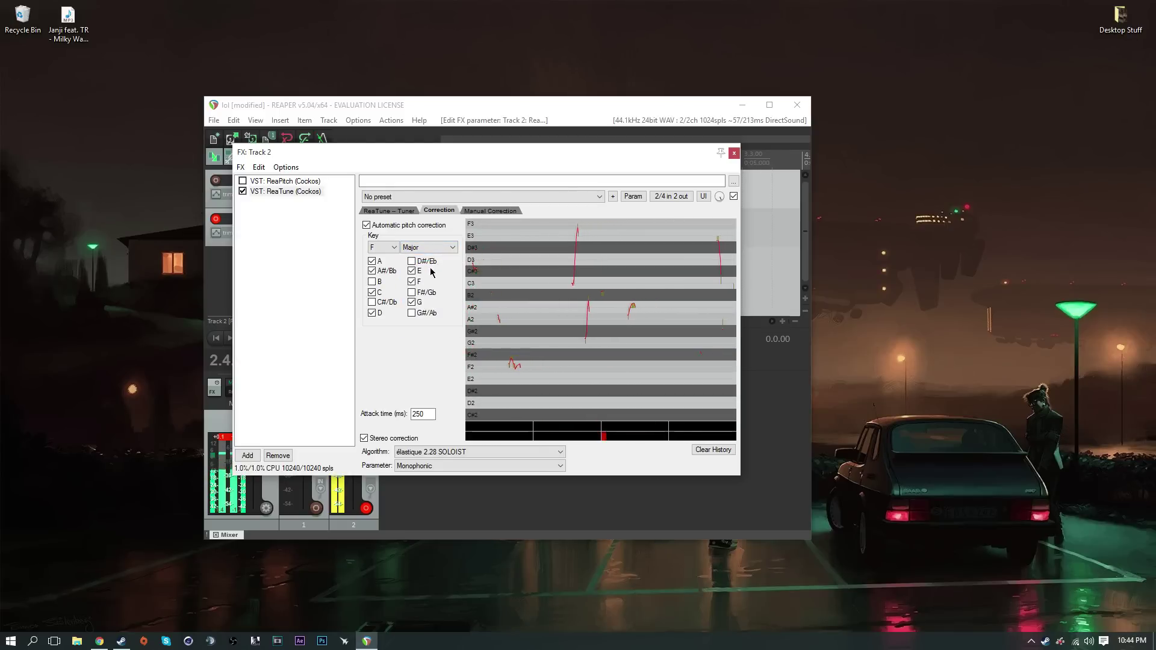
Set ReaTune's attack time to 2 ms and re-enable ReaPitch.
double_click(421, 414)
type("2")
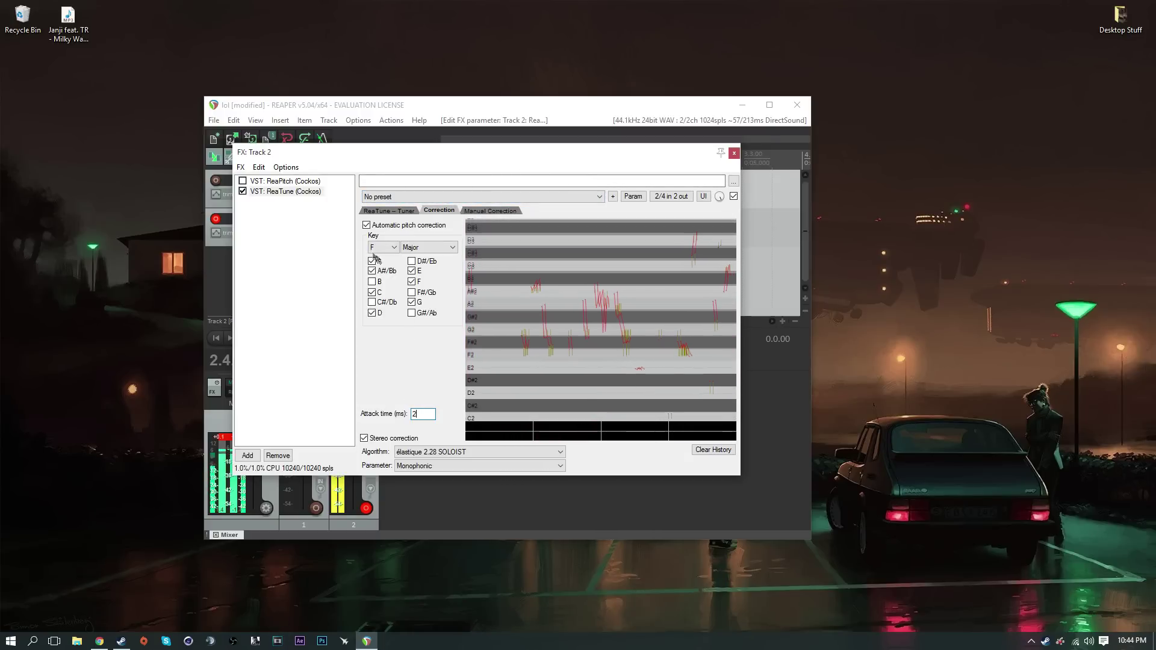
left_click(243, 180)
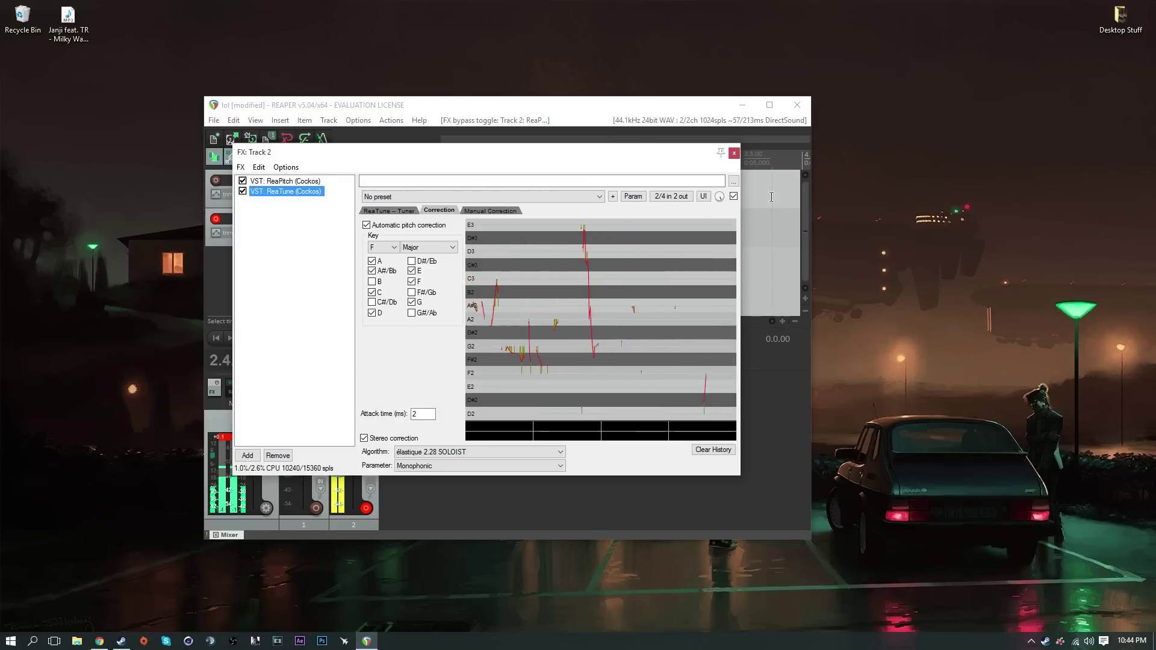
Close the FX: Track 2 effects window.
left_click_drag(693, 155, 725, 173)
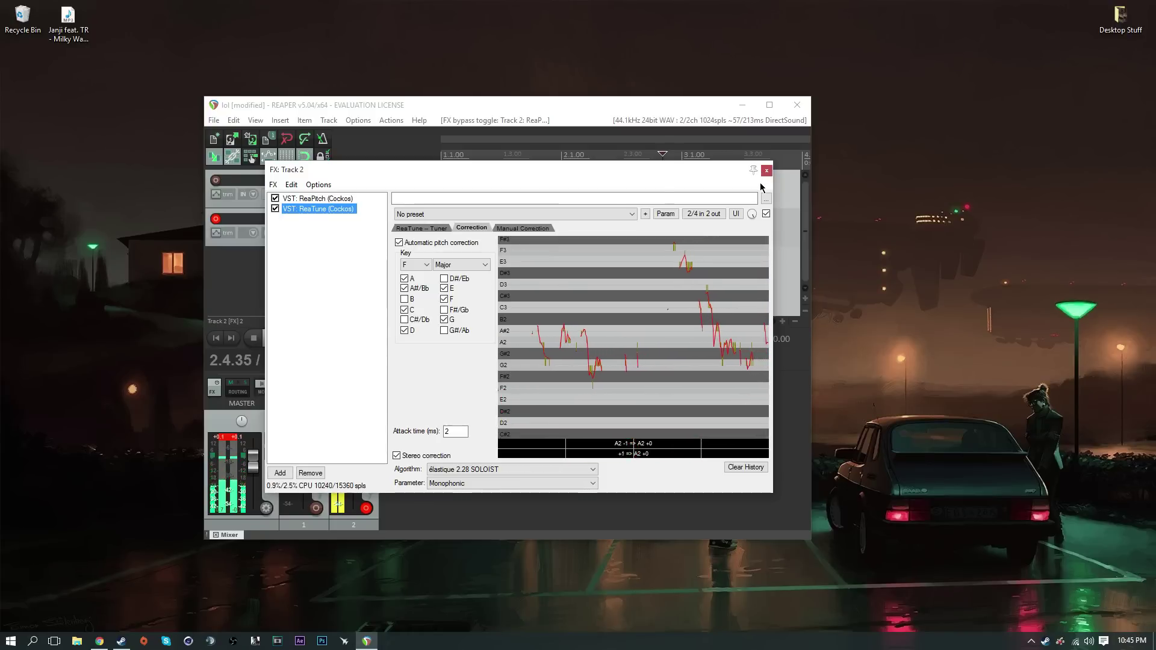
left_click_drag(717, 173, 716, 143)
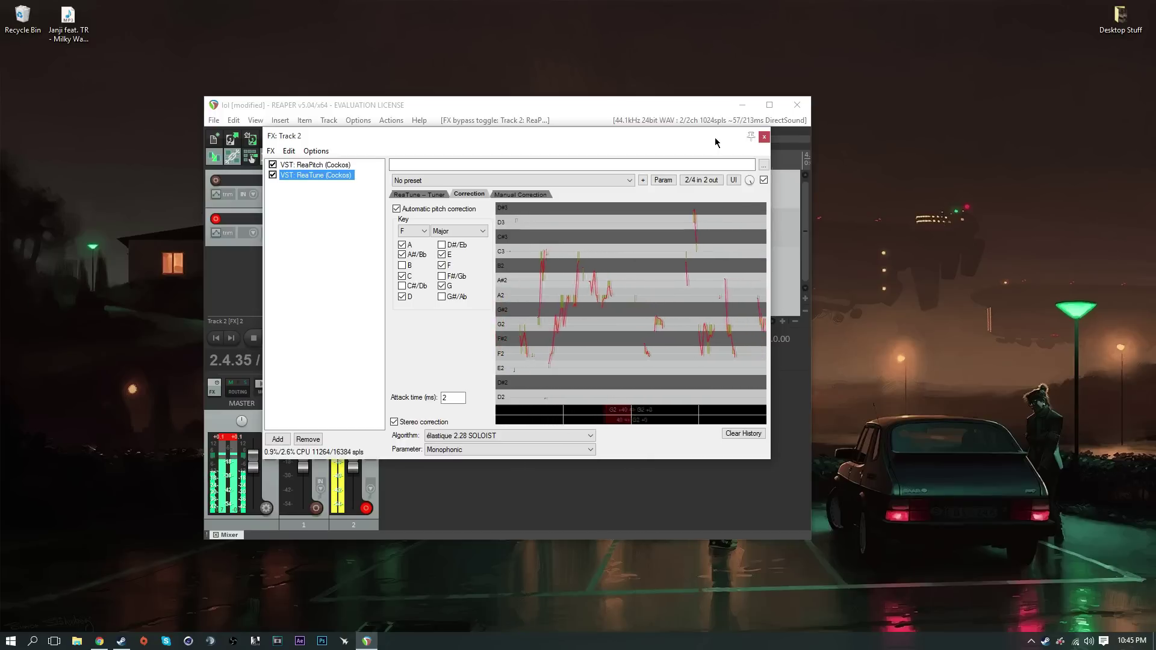
left_click(763, 136)
Quit REAPER without saving the project lol.rpp.
left_click(801, 110)
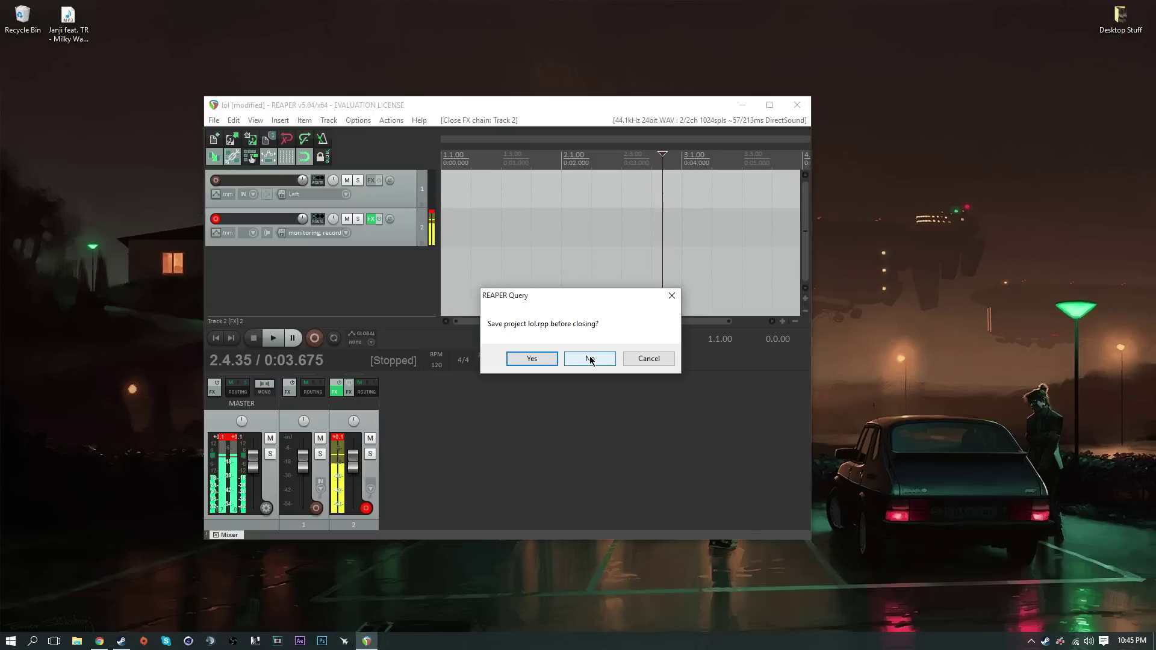
left_click_drag(599, 306, 600, 248)
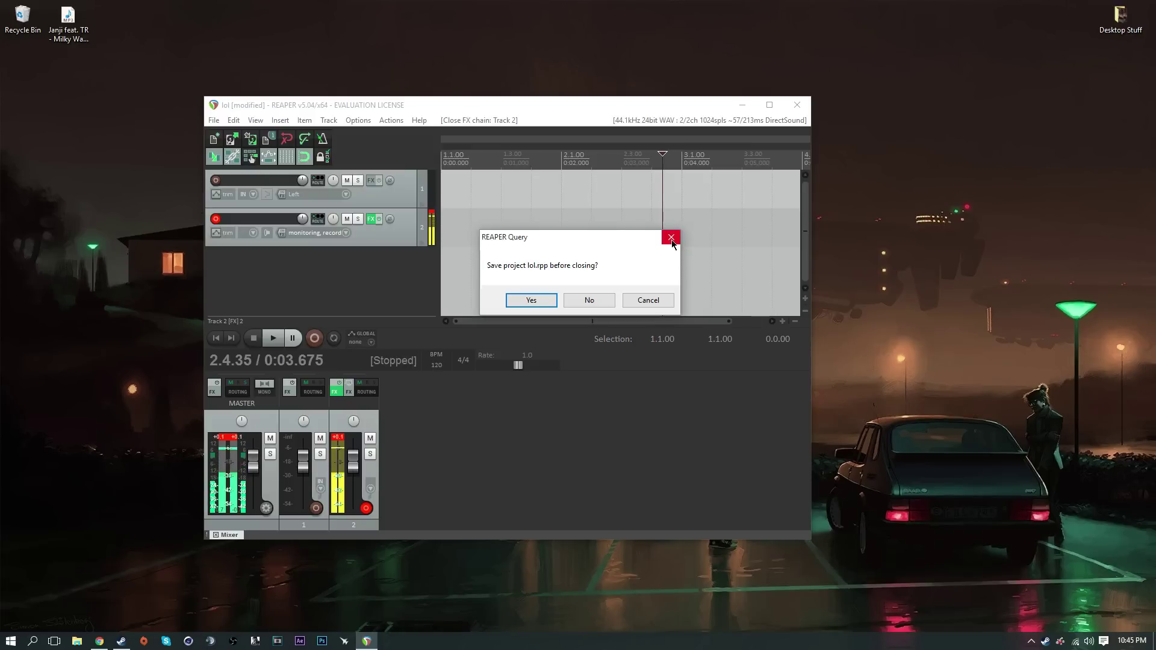
left_click(589, 300)
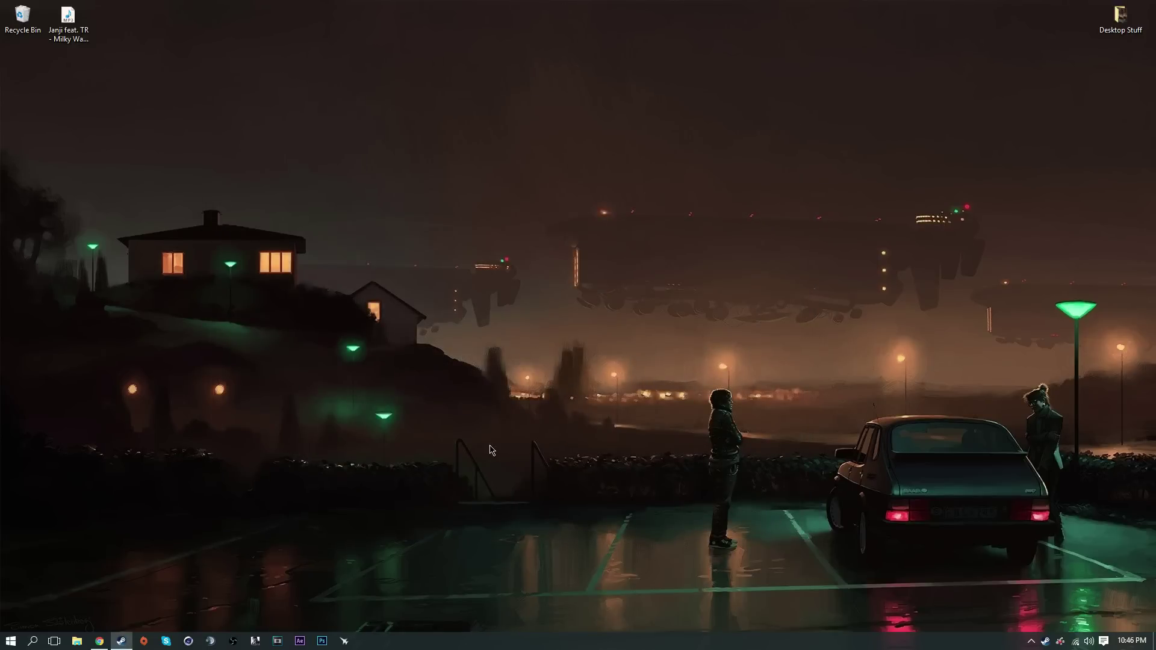